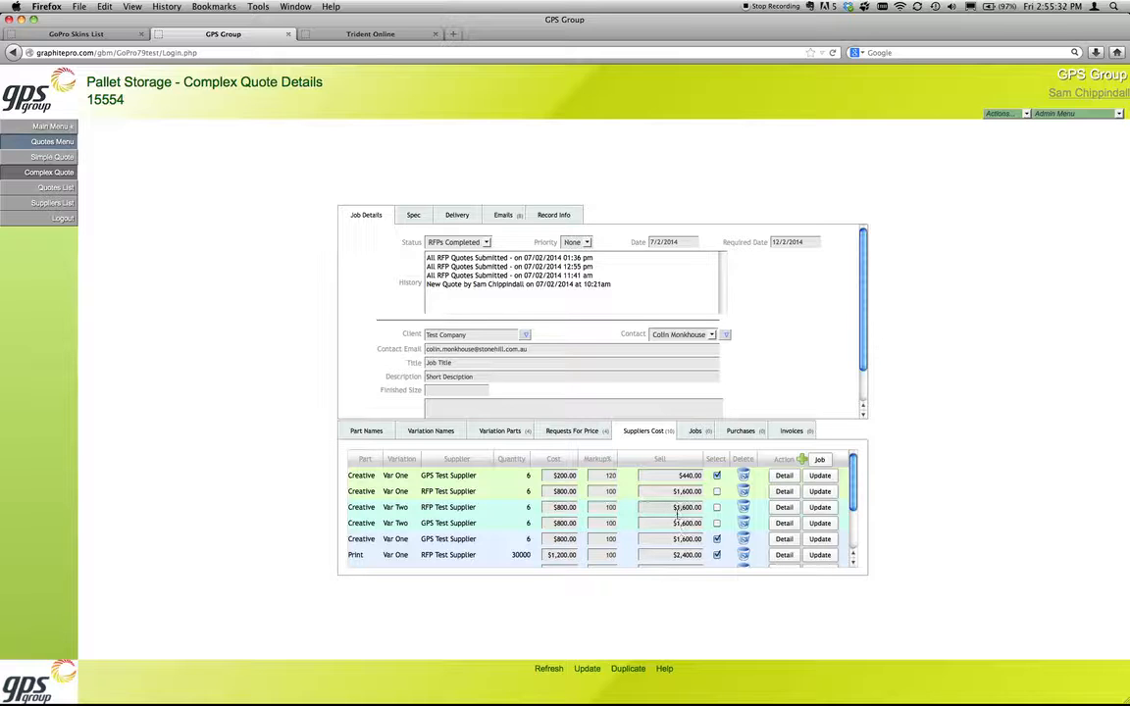
Step: Review the selected Creative and Print cost rows for Var One in the supplier costs list
drag(357, 475, 421, 478)
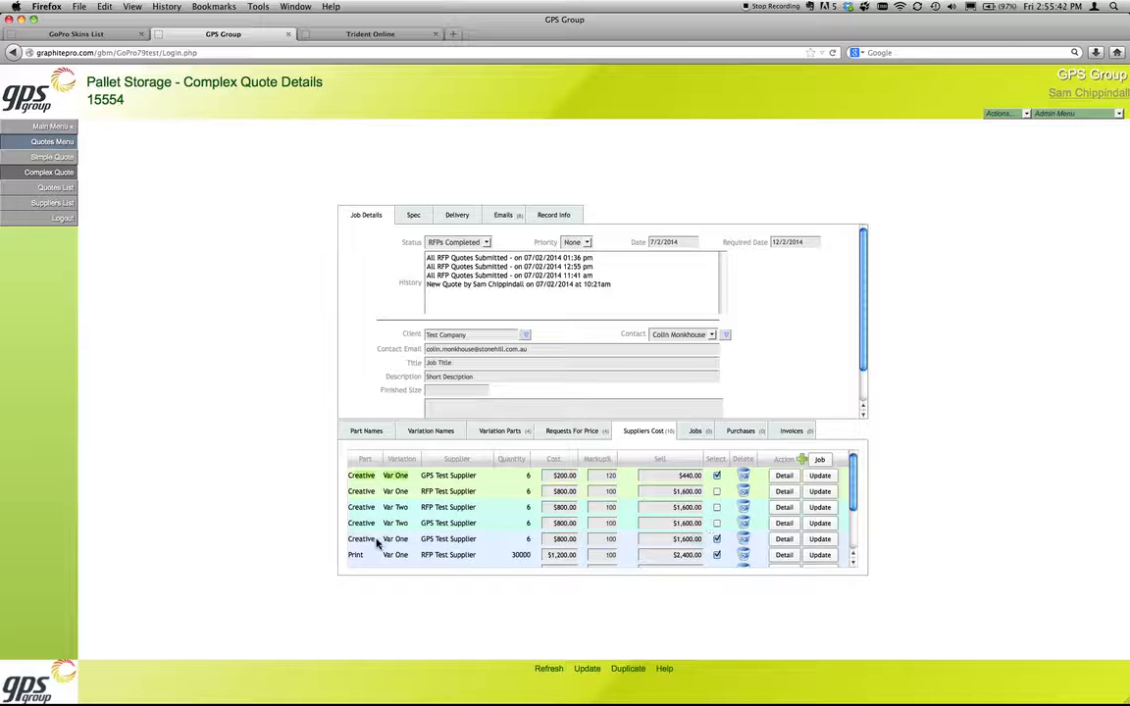
drag(359, 539, 392, 538)
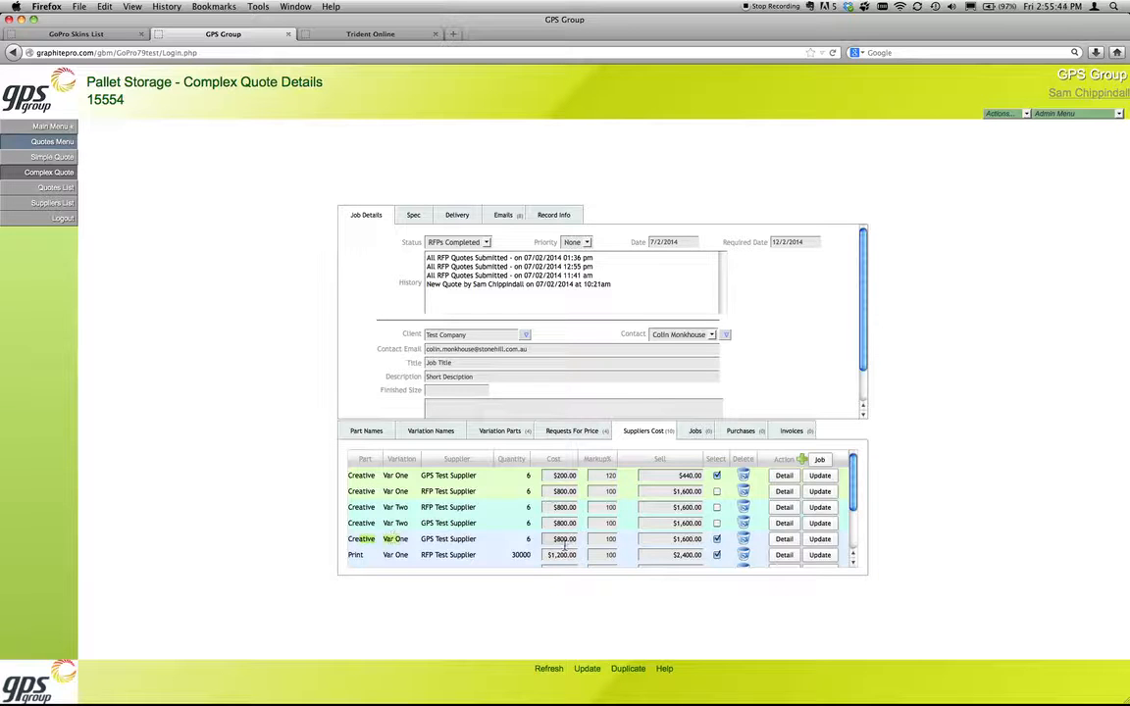
click(355, 555)
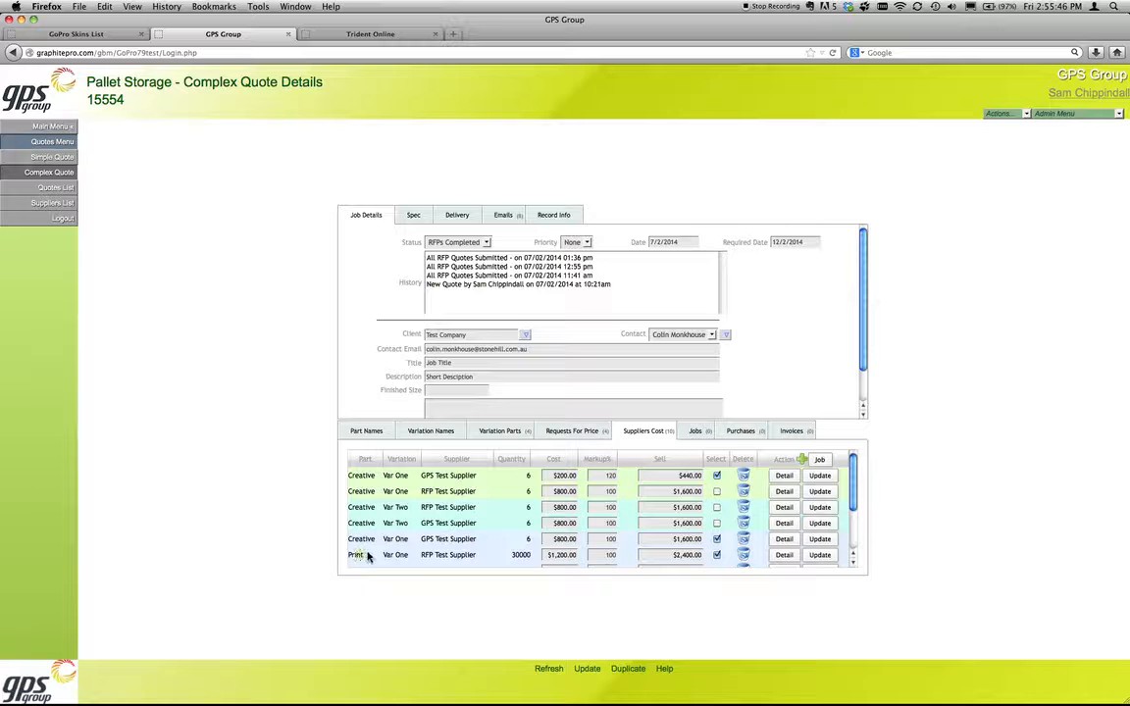
drag(361, 556, 735, 559)
scroll(754, 553, down, 4)
scroll(754, 553, up, 4)
scroll(754, 553, up, 1)
Step: Inspect the RFP response for the $200 GPS Test Supplier Creative cost, review its Product ID options, and close it
click(784, 475)
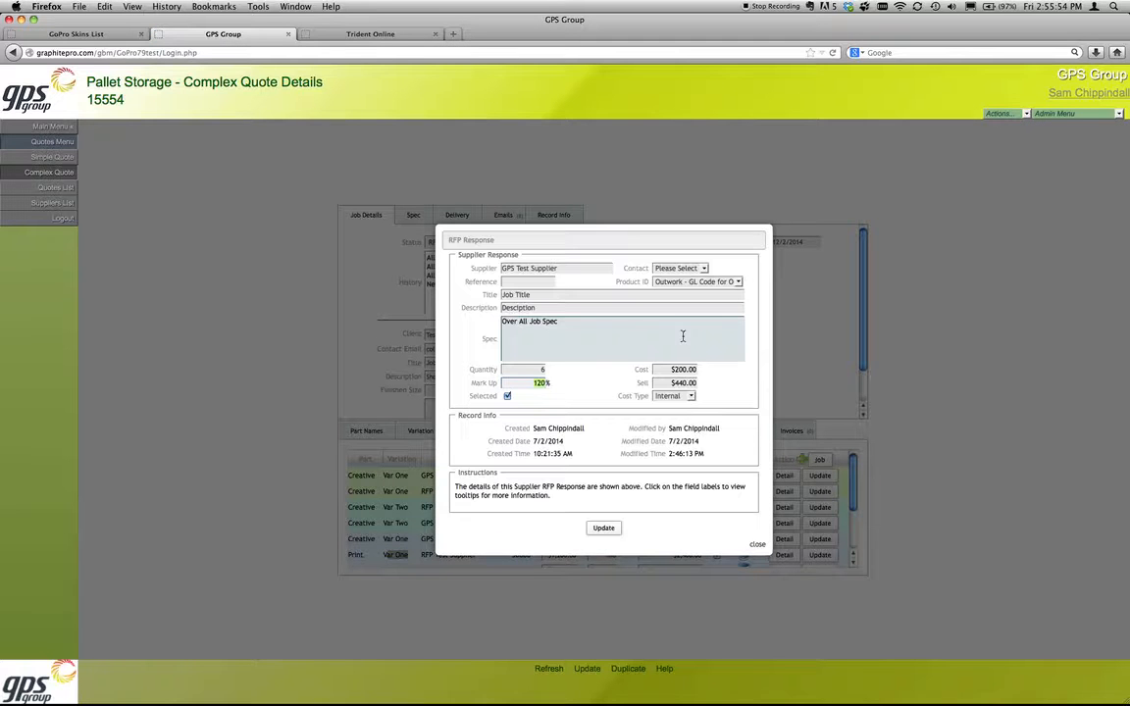
click(667, 281)
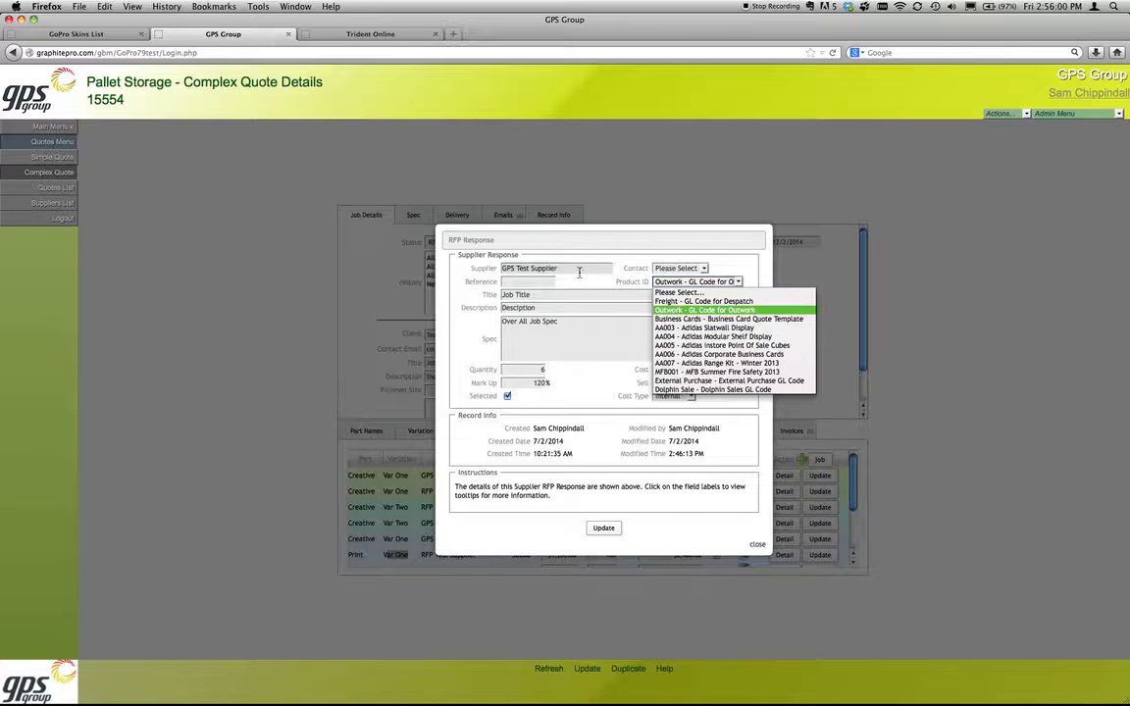
click(674, 310)
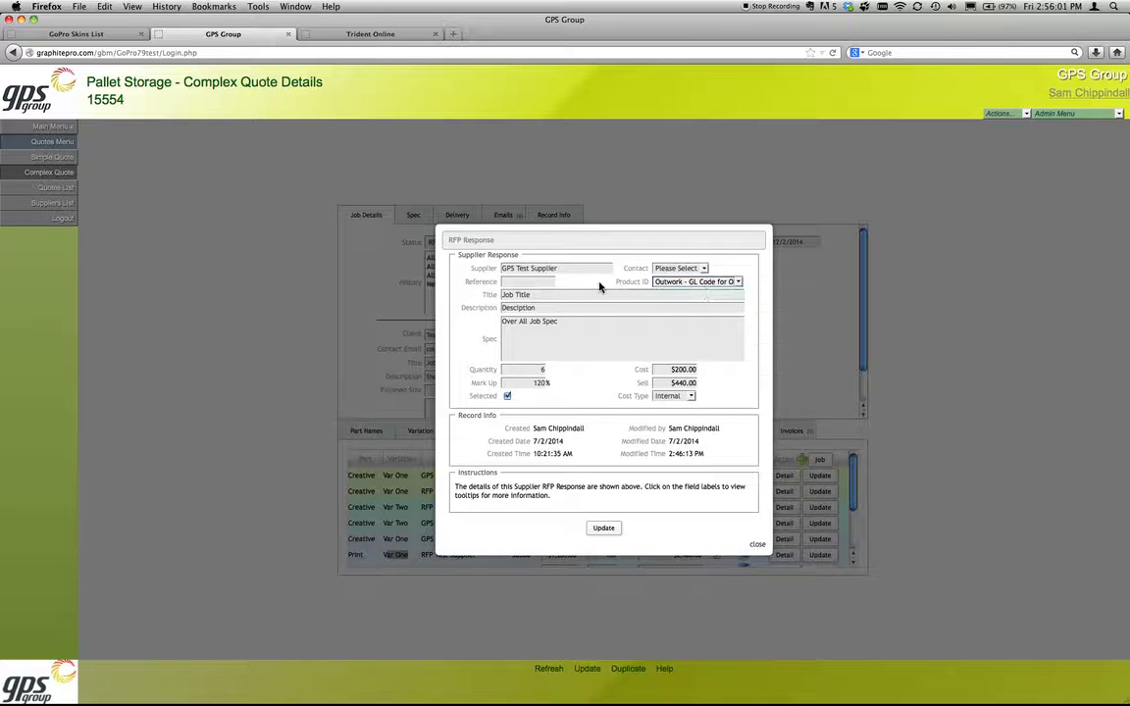
click(706, 284)
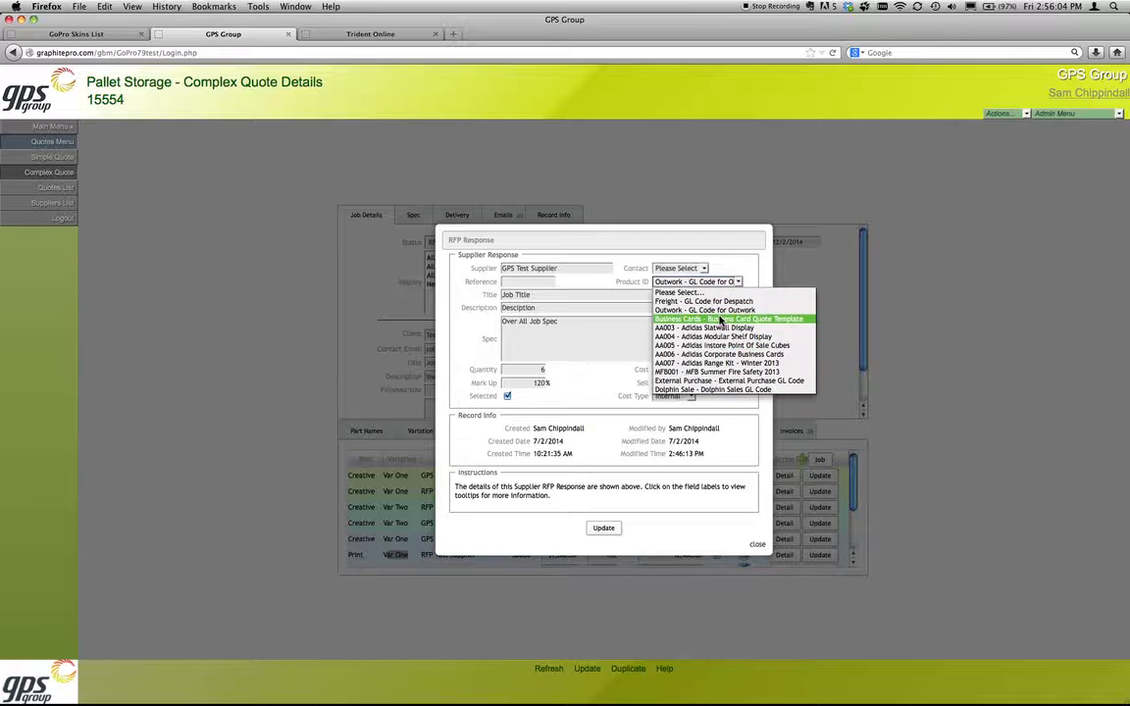
click(719, 310)
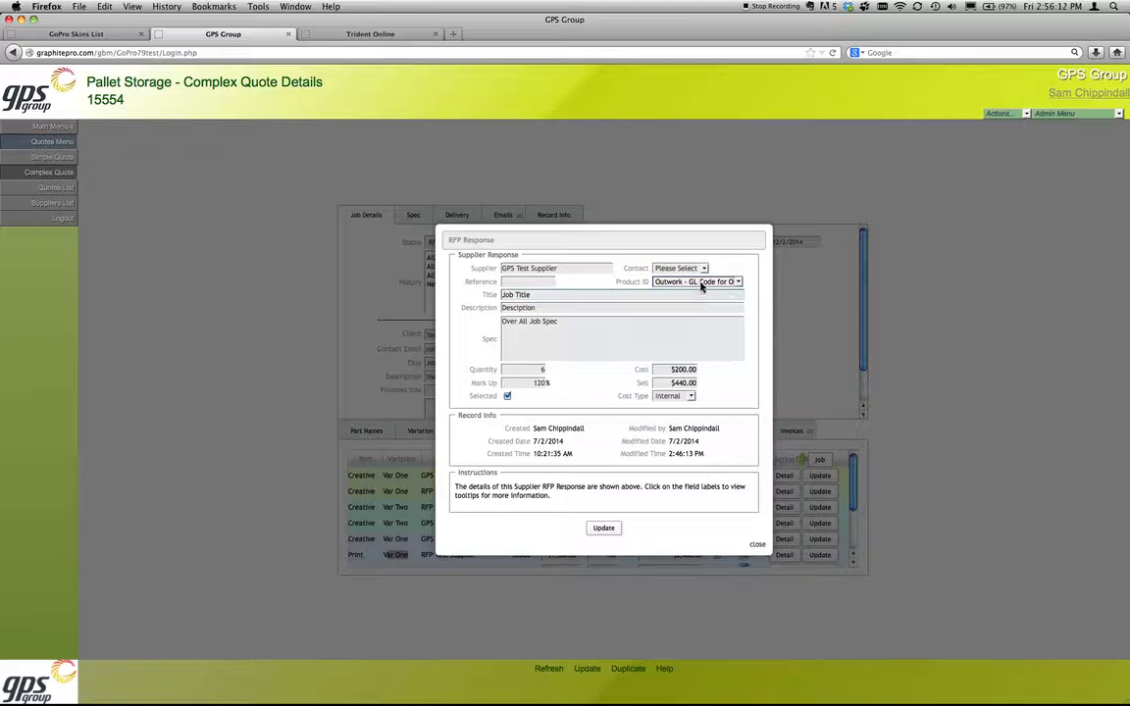
click(698, 281)
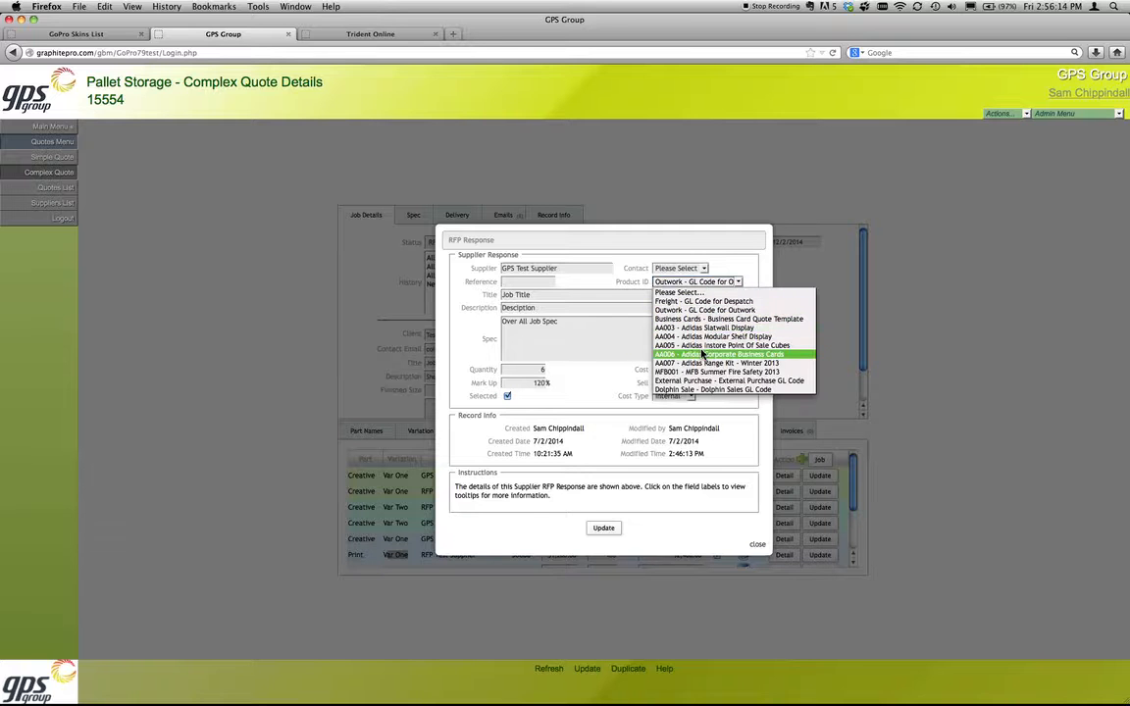
click(737, 269)
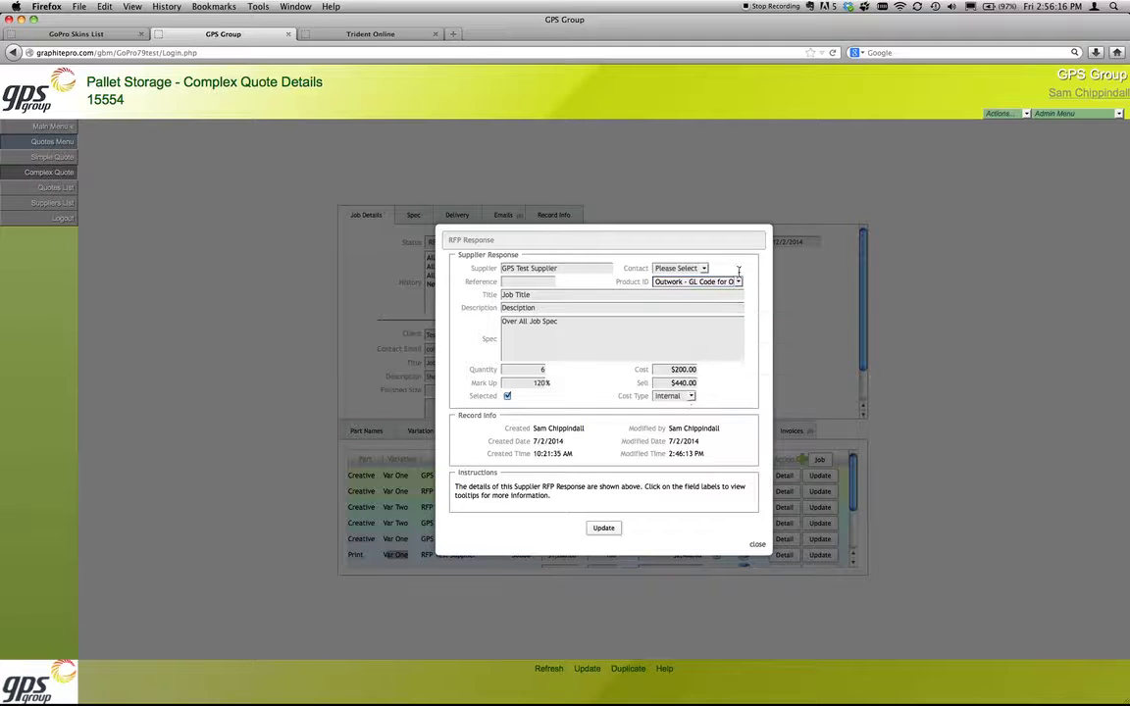
click(756, 546)
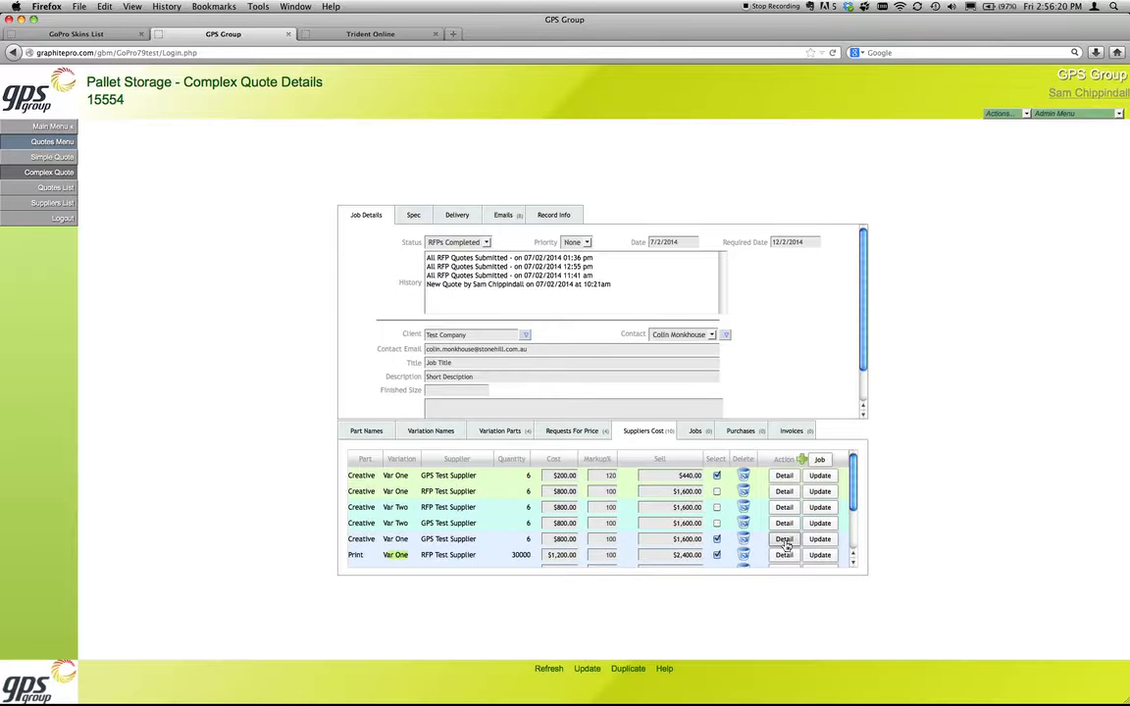
Step: View the RFP responses of the other selected Creative cost and the Print cost for Var One, closing each one
click(785, 539)
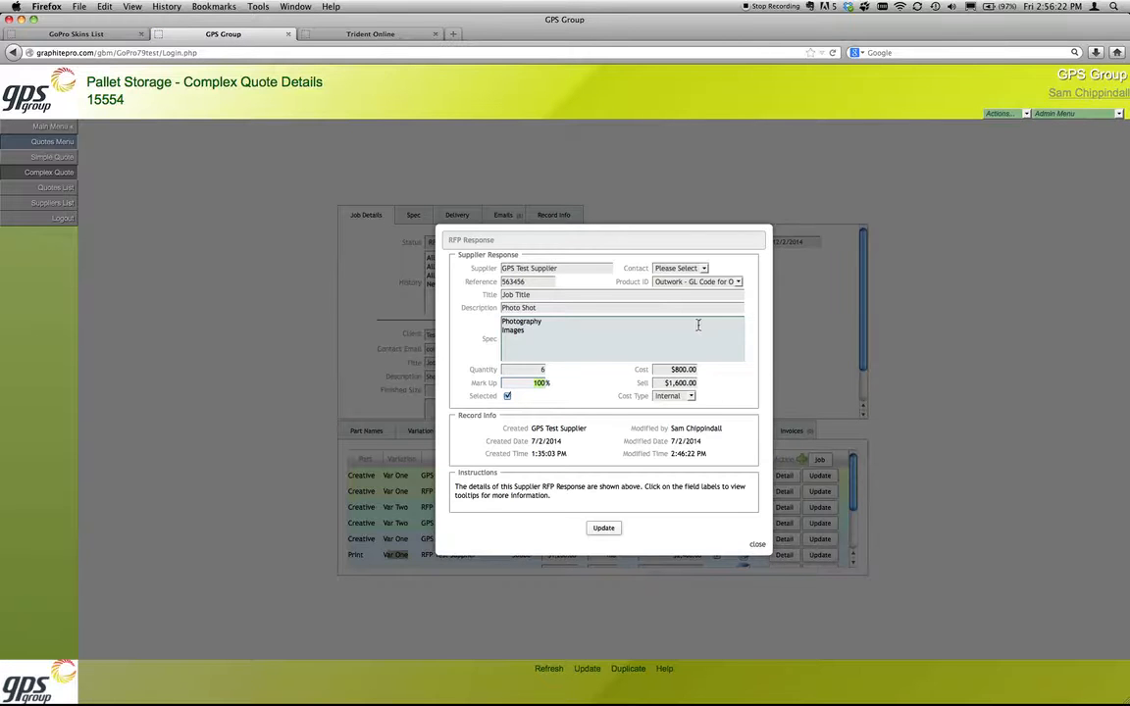
click(757, 545)
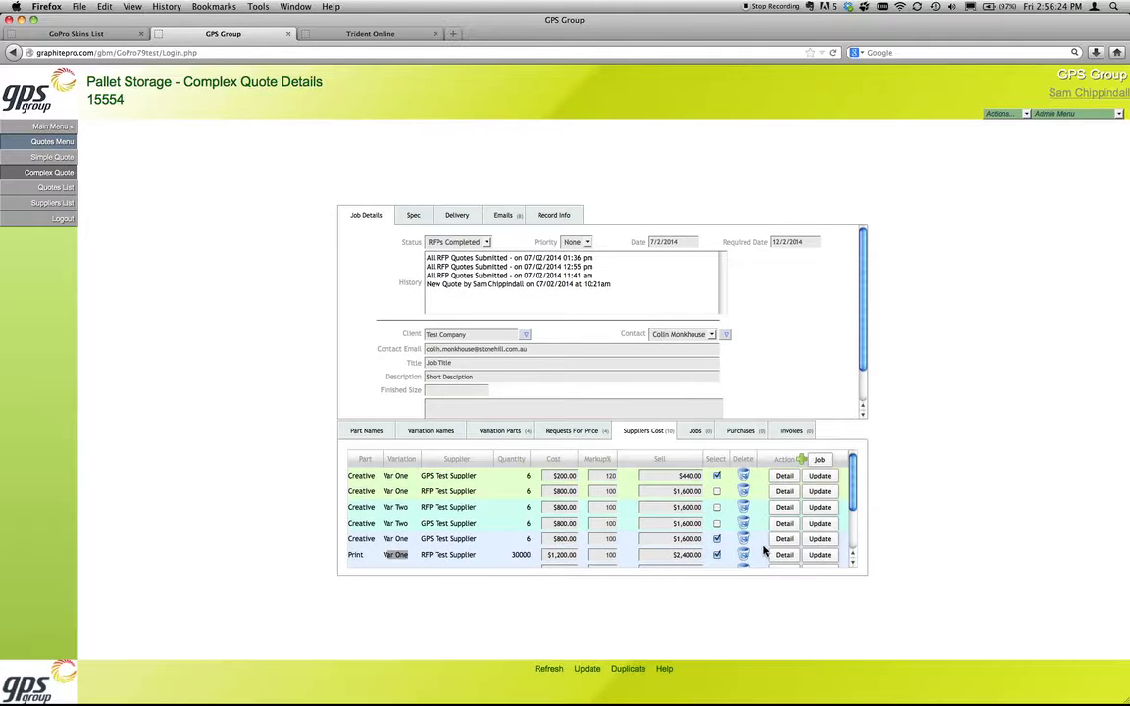
click(783, 554)
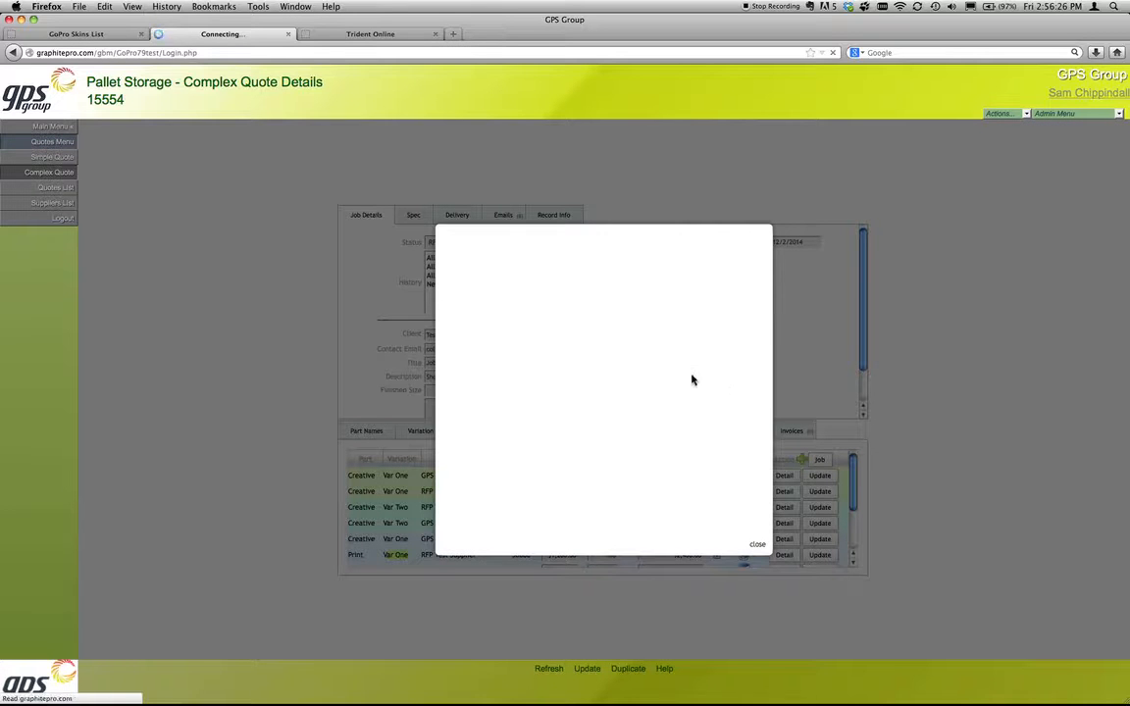
click(756, 546)
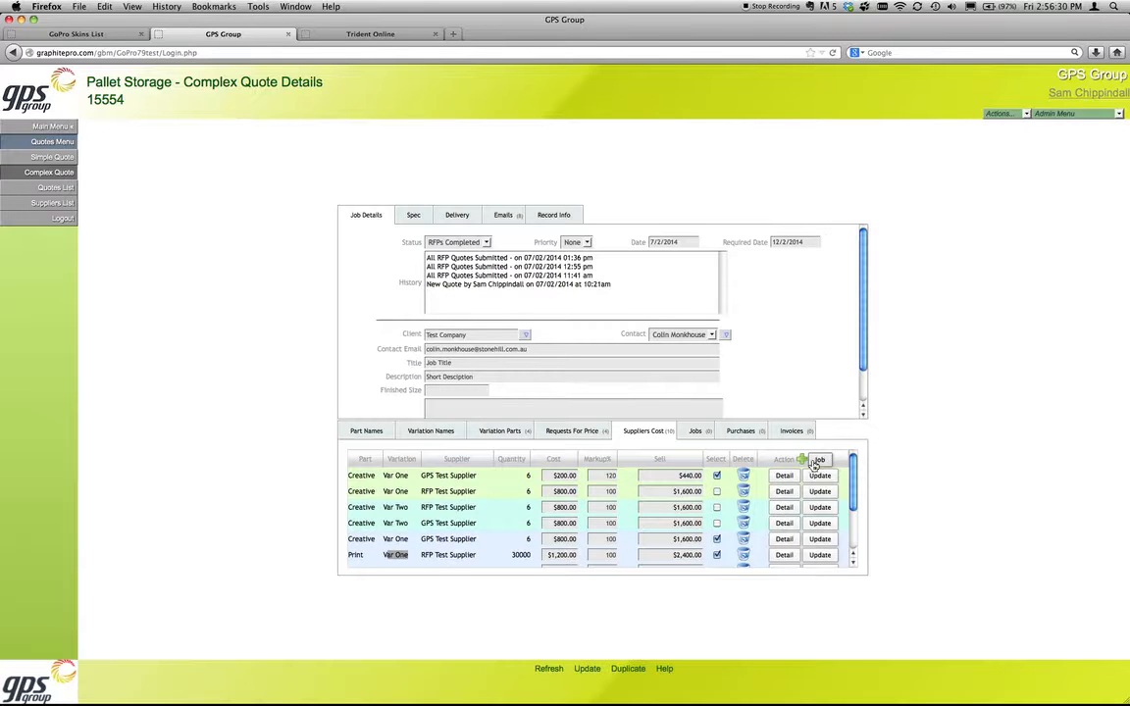
Step: Preview the job form for Var One from the variation names list and close it without making a job
click(819, 460)
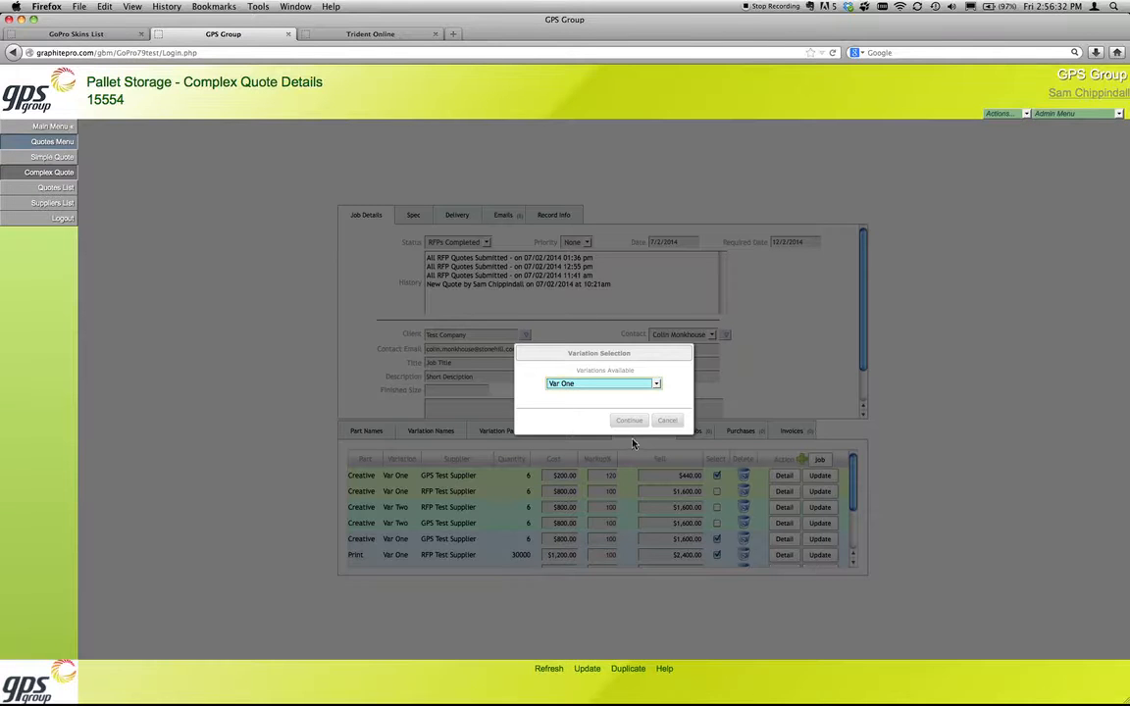
click(663, 422)
click(450, 435)
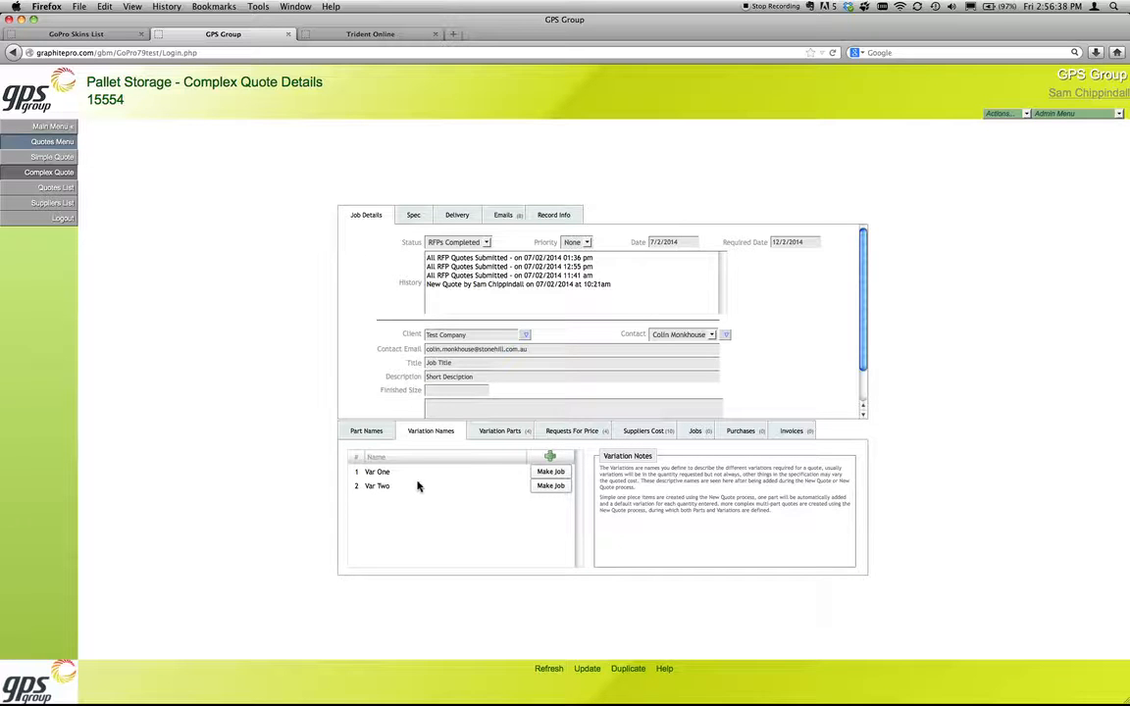
click(547, 476)
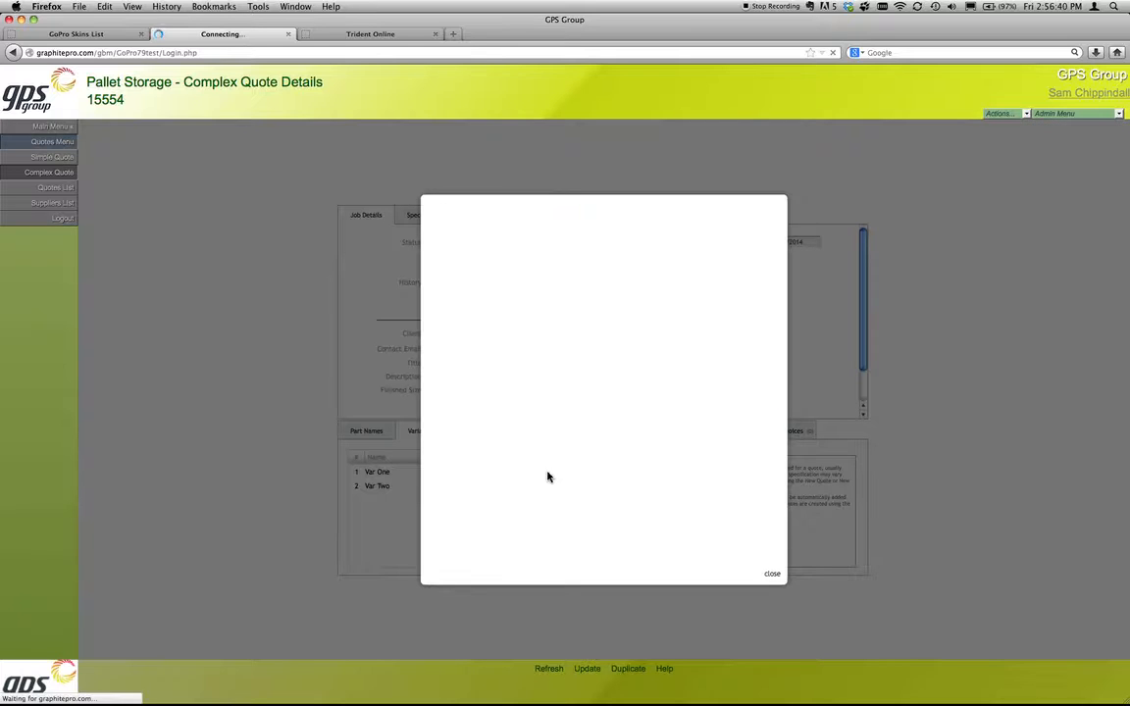
click(769, 574)
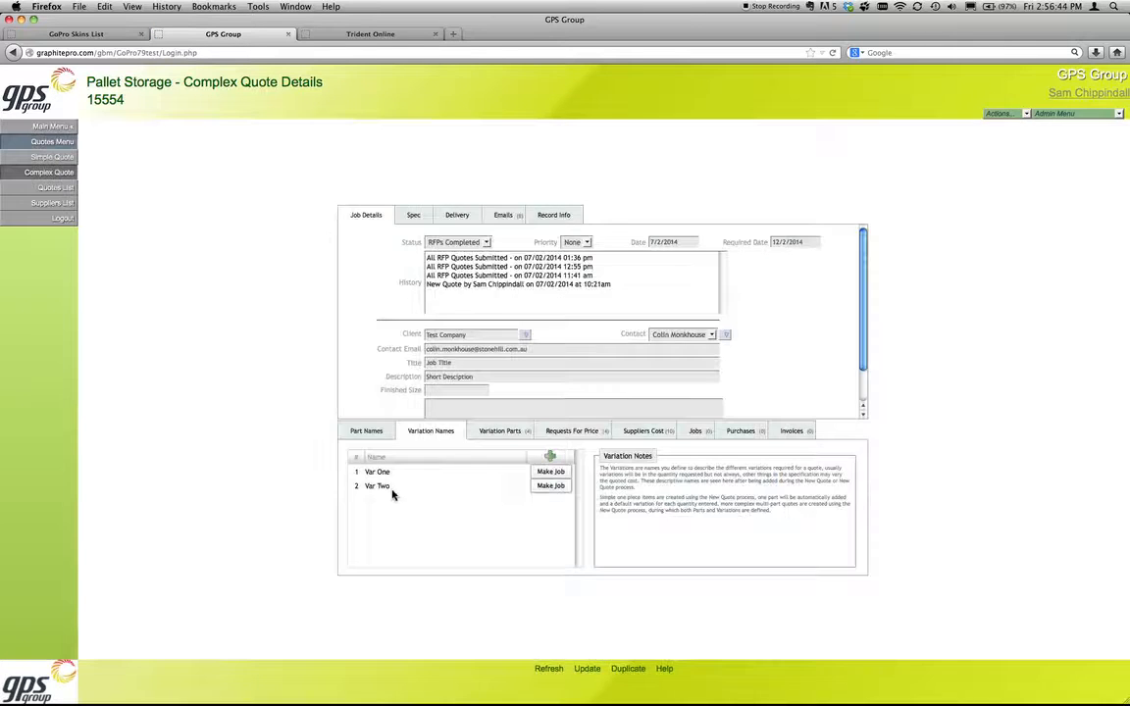
Step: Try to make a job from variation Var Two, and view the quote's job list
click(550, 485)
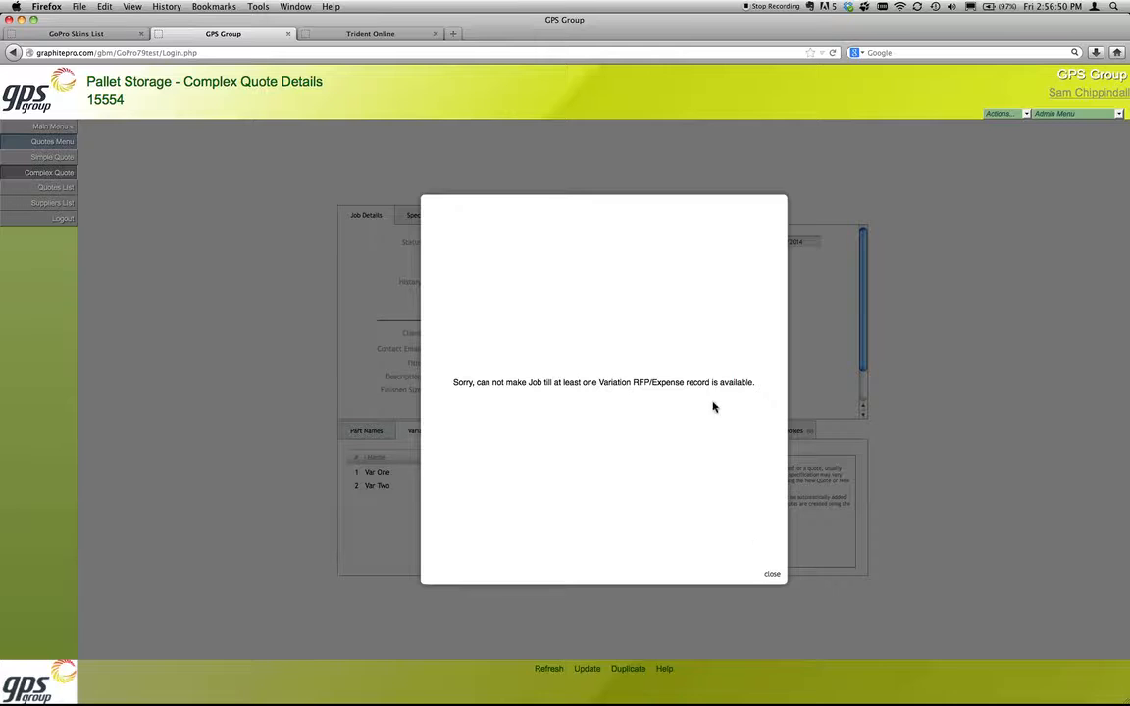
click(771, 577)
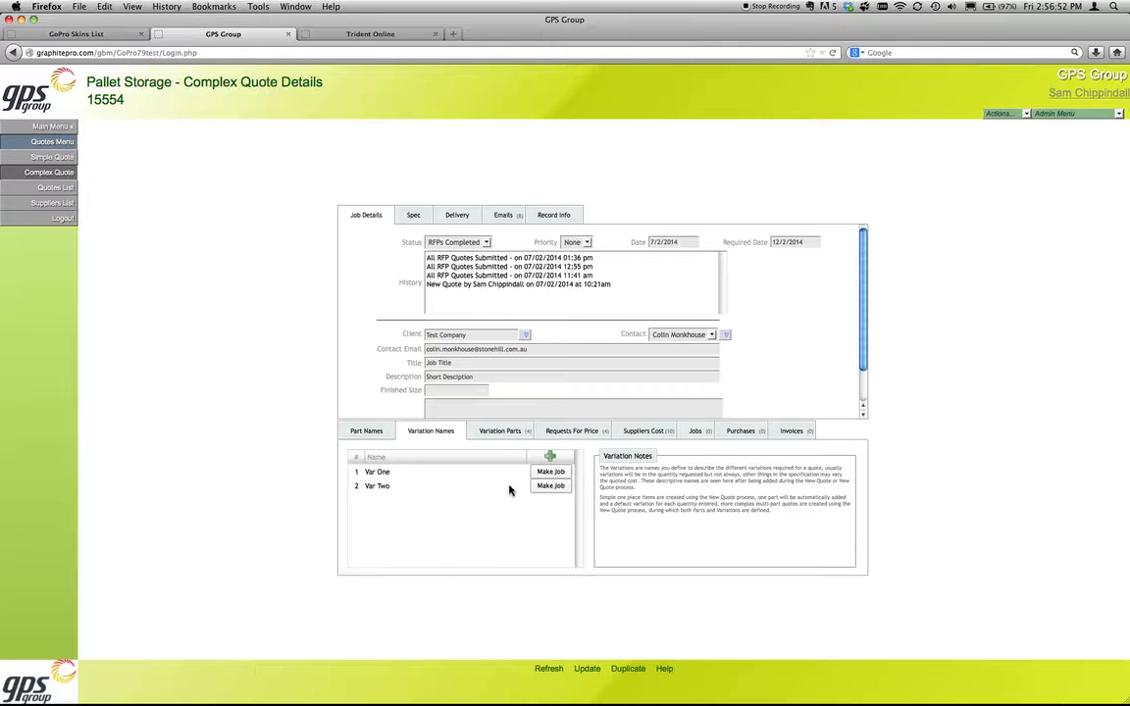
click(695, 431)
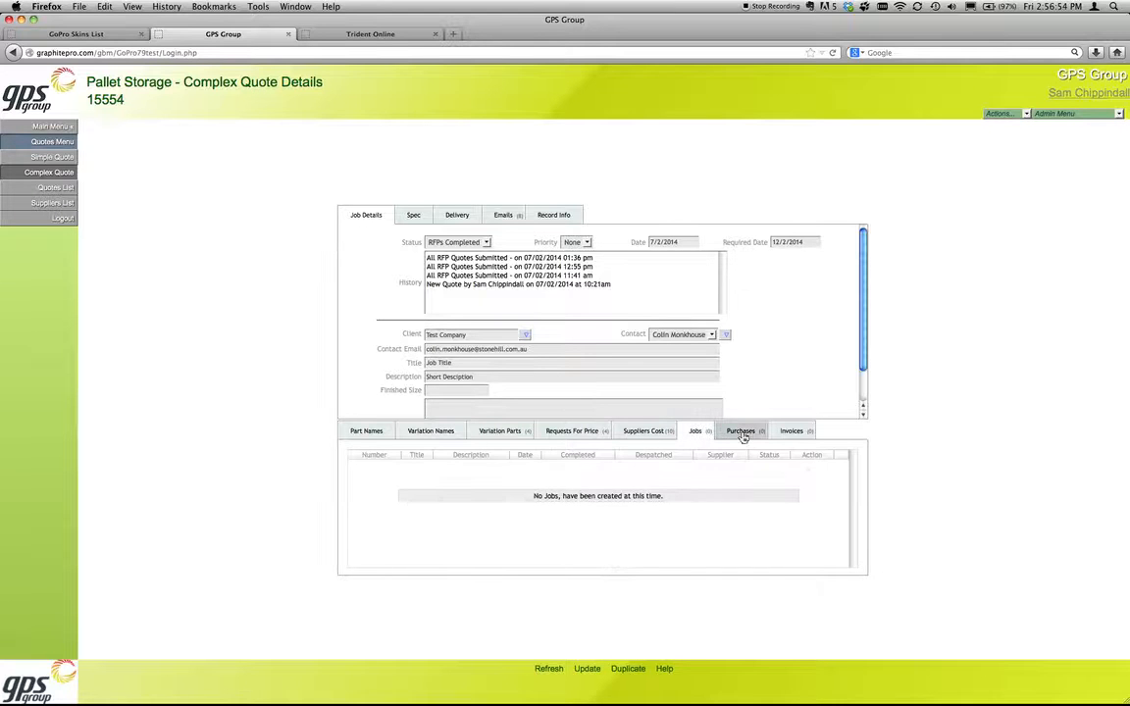
Step: Start a job from the supplier costs list using variation Var One
click(664, 432)
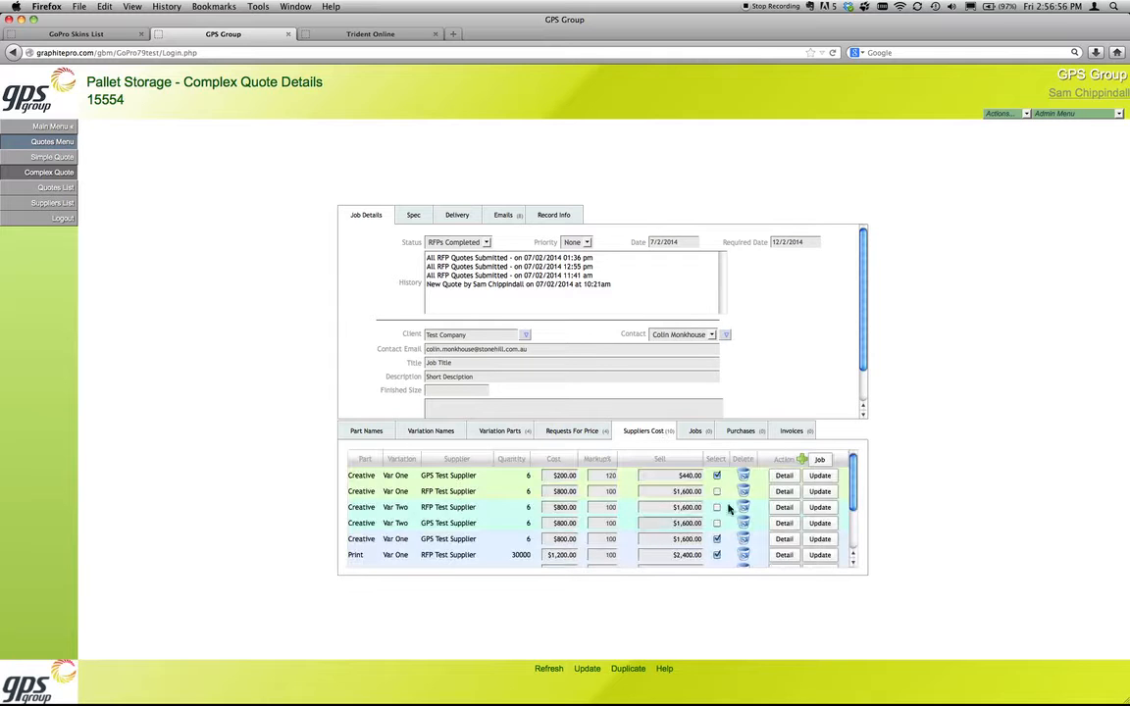
click(819, 459)
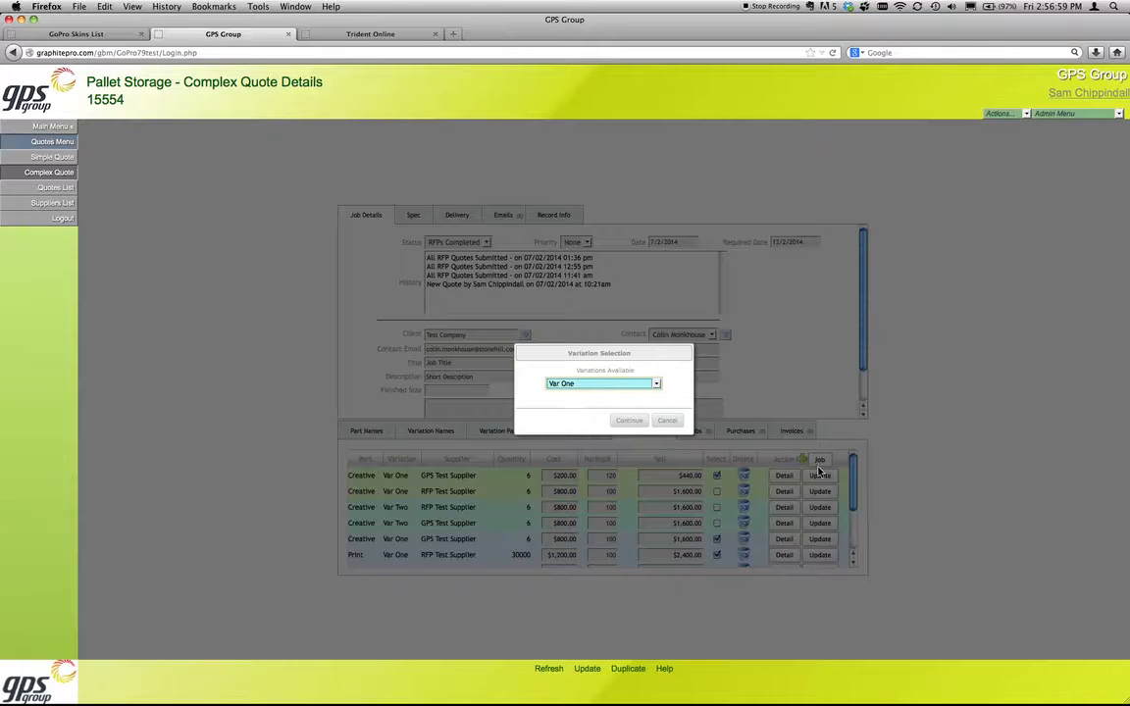
click(598, 384)
click(596, 396)
click(637, 423)
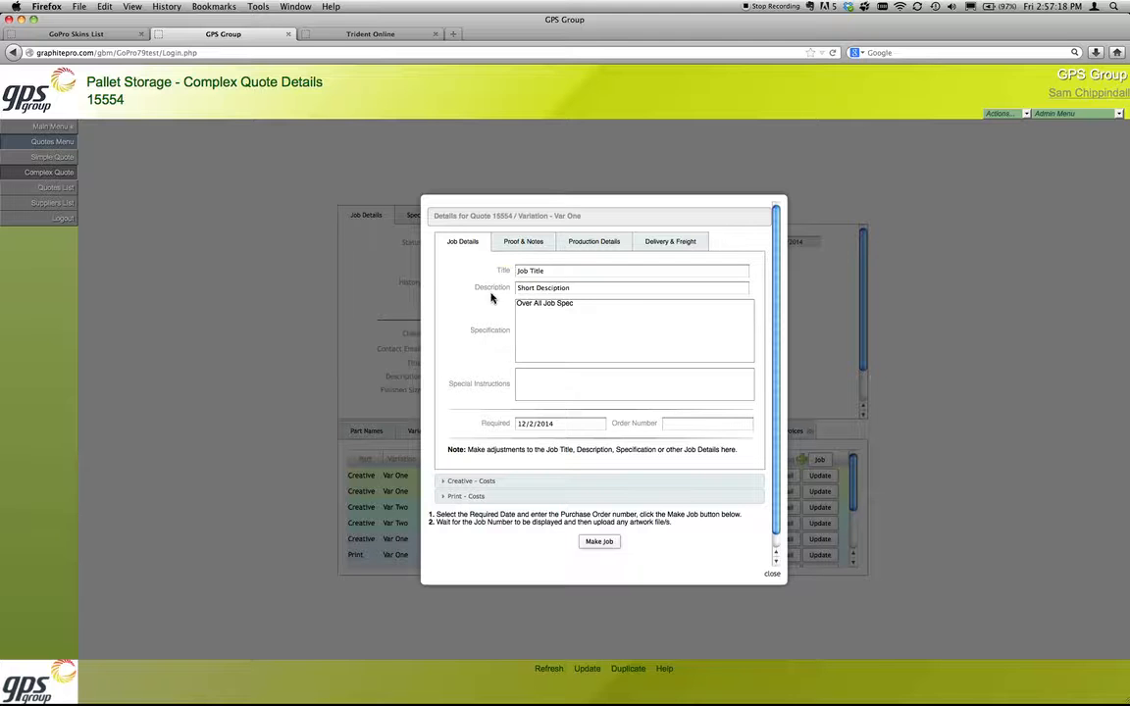
Step: Review the job form's specification help, proof and notes, production details, and delivery and freight fields, and return to the job details
mouse_move(495, 333)
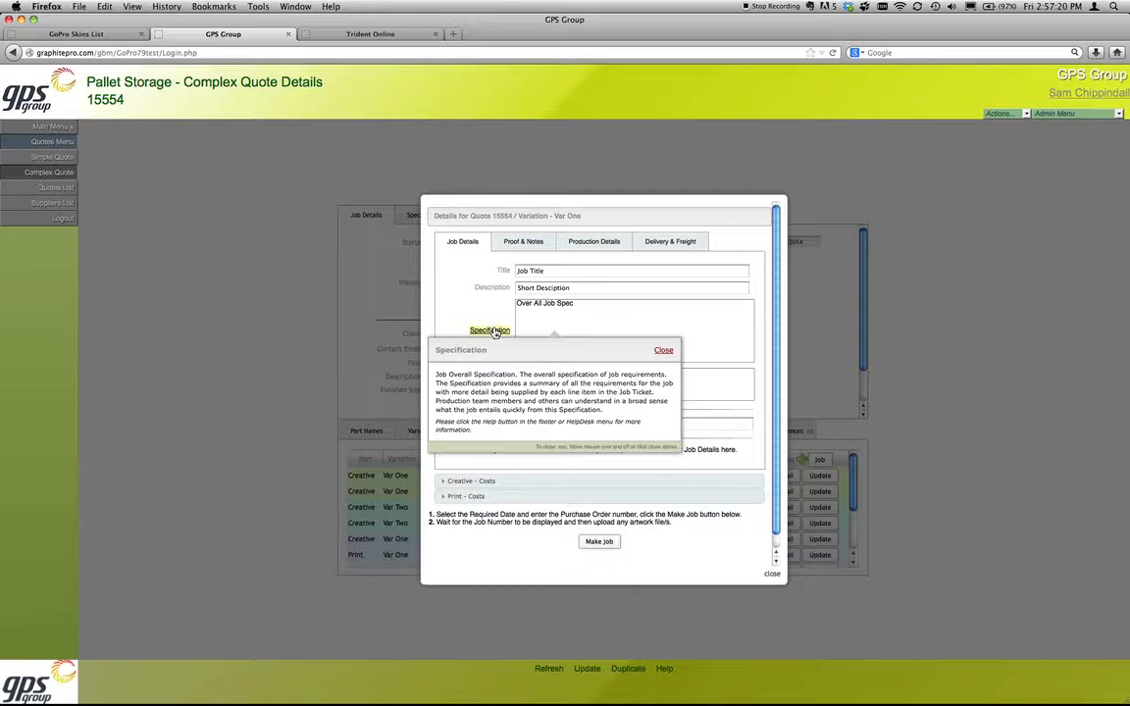
mouse_move(495, 293)
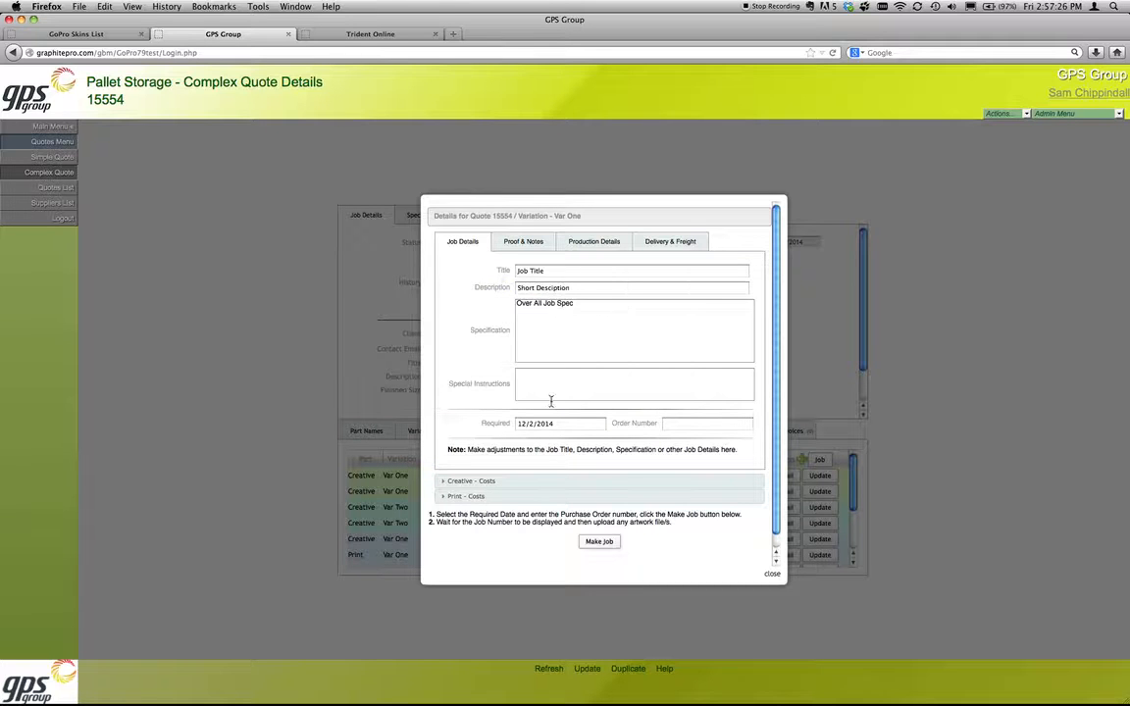
click(550, 396)
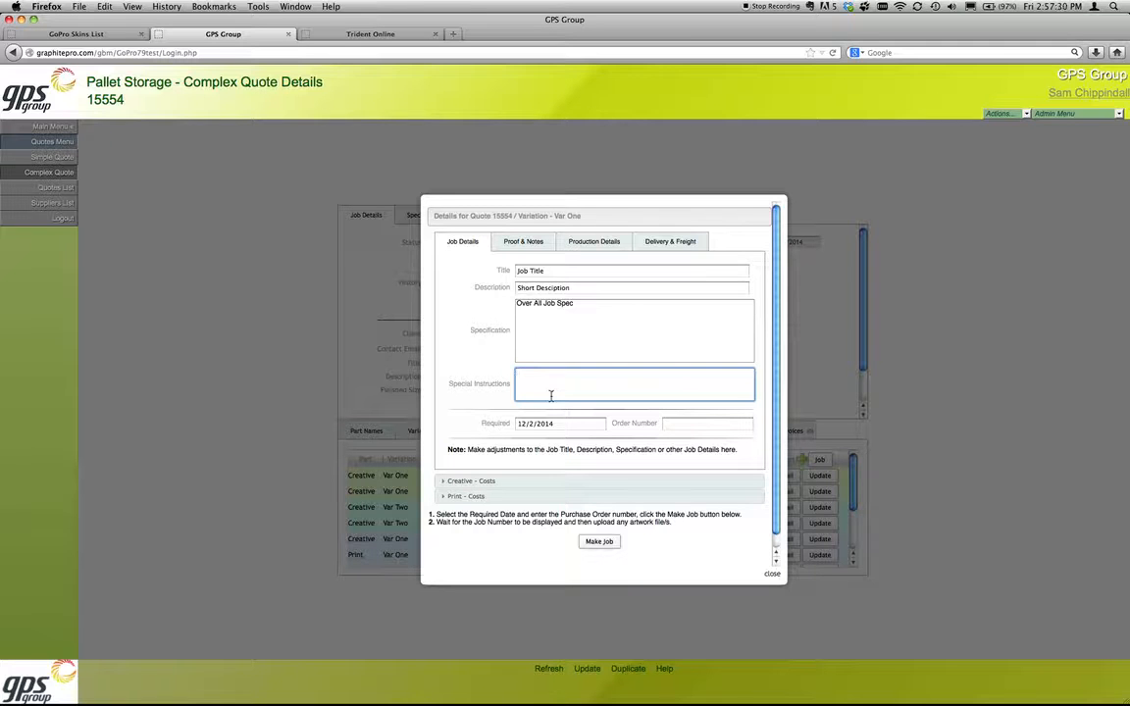
click(524, 246)
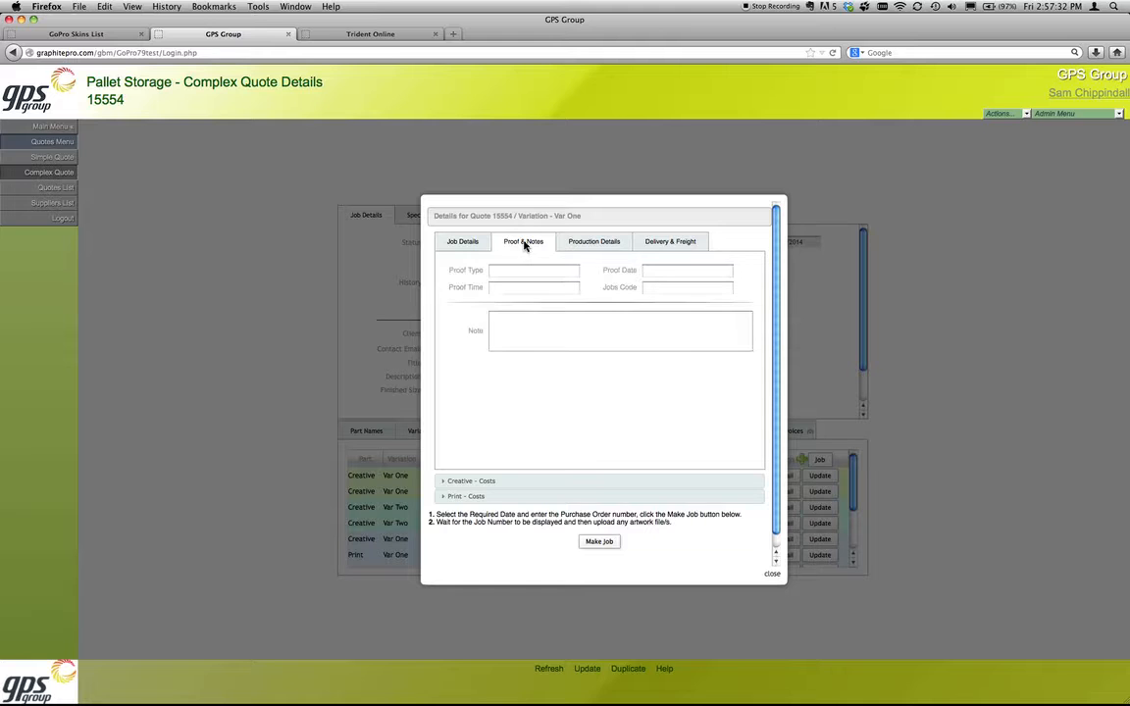
click(593, 241)
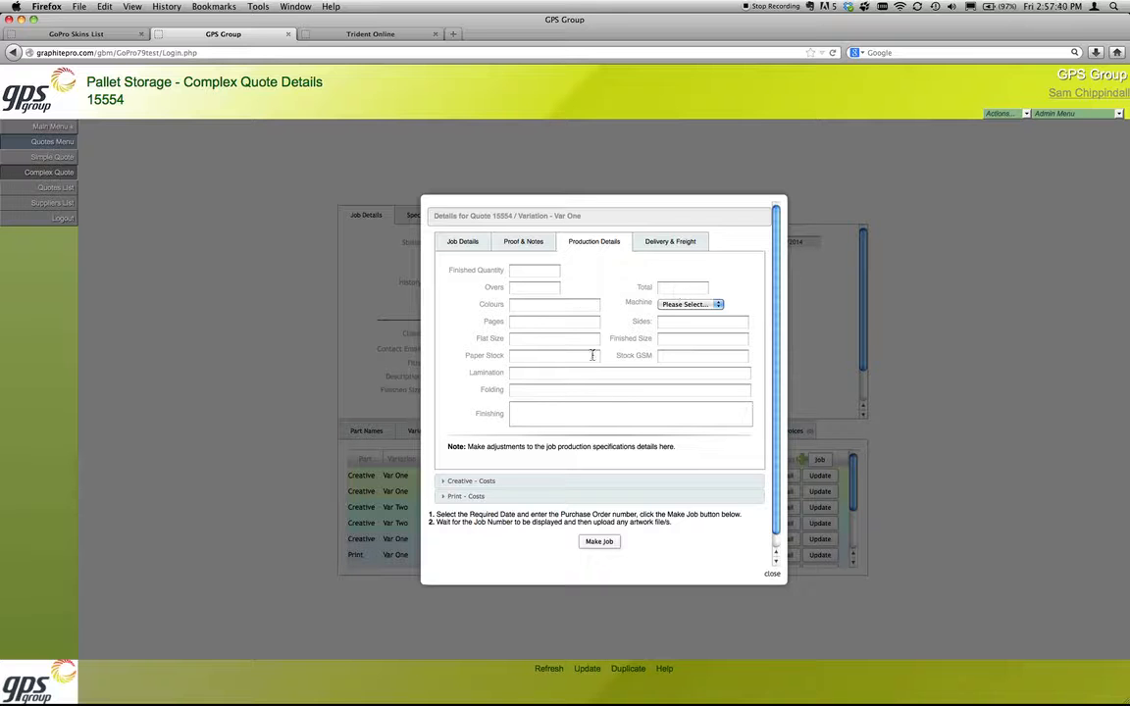
click(655, 242)
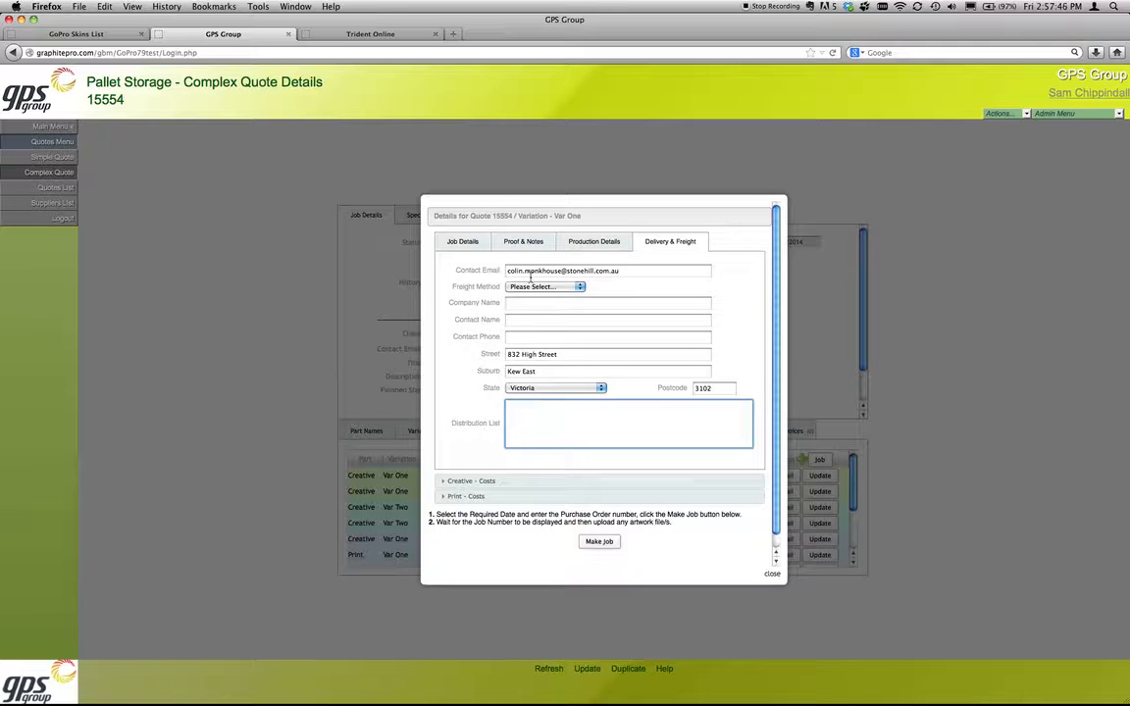
click(480, 245)
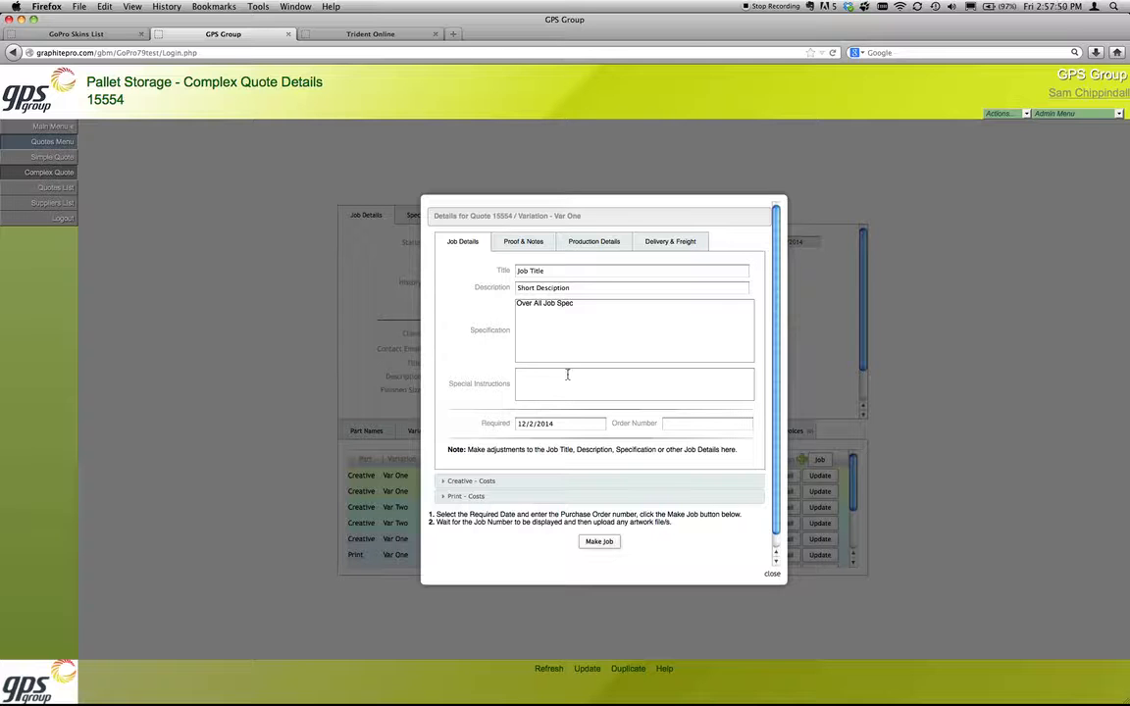
Step: Check the title, description and specification texts in the Var One job details
triple_click(567, 274)
triple_click(575, 288)
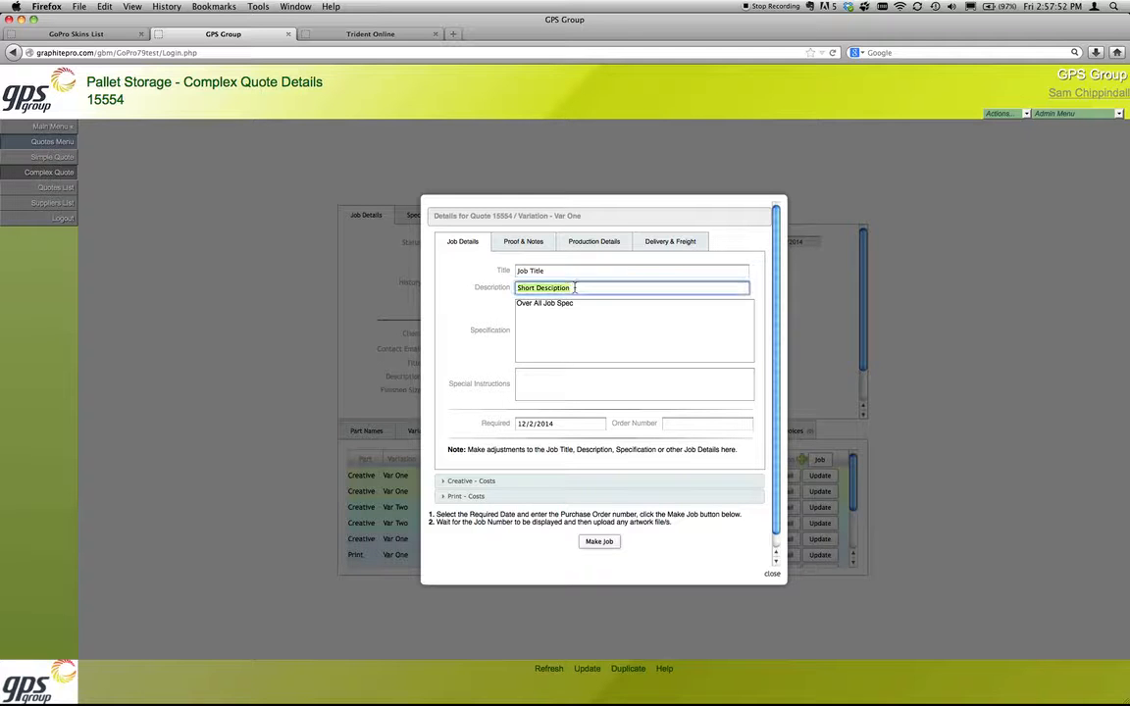
triple_click(594, 314)
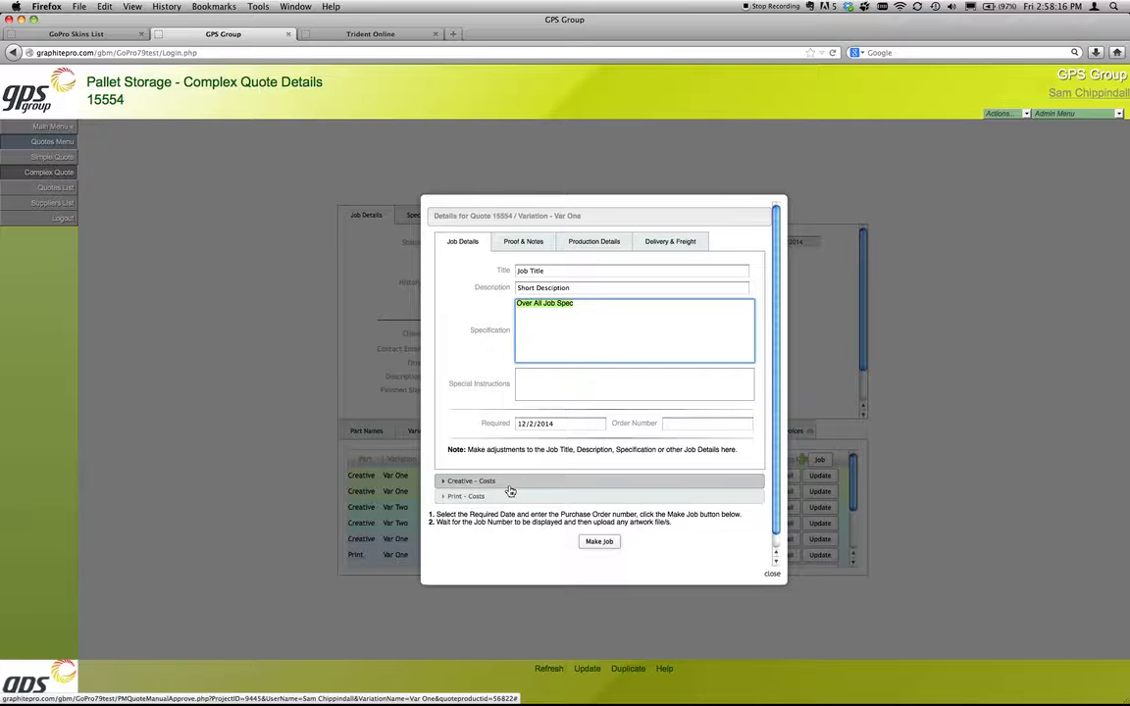
Step: Review both suppliers' entries in the Creative costs, including quantity, cost, markup and sell price
click(502, 482)
scroll(592, 494, down, 1)
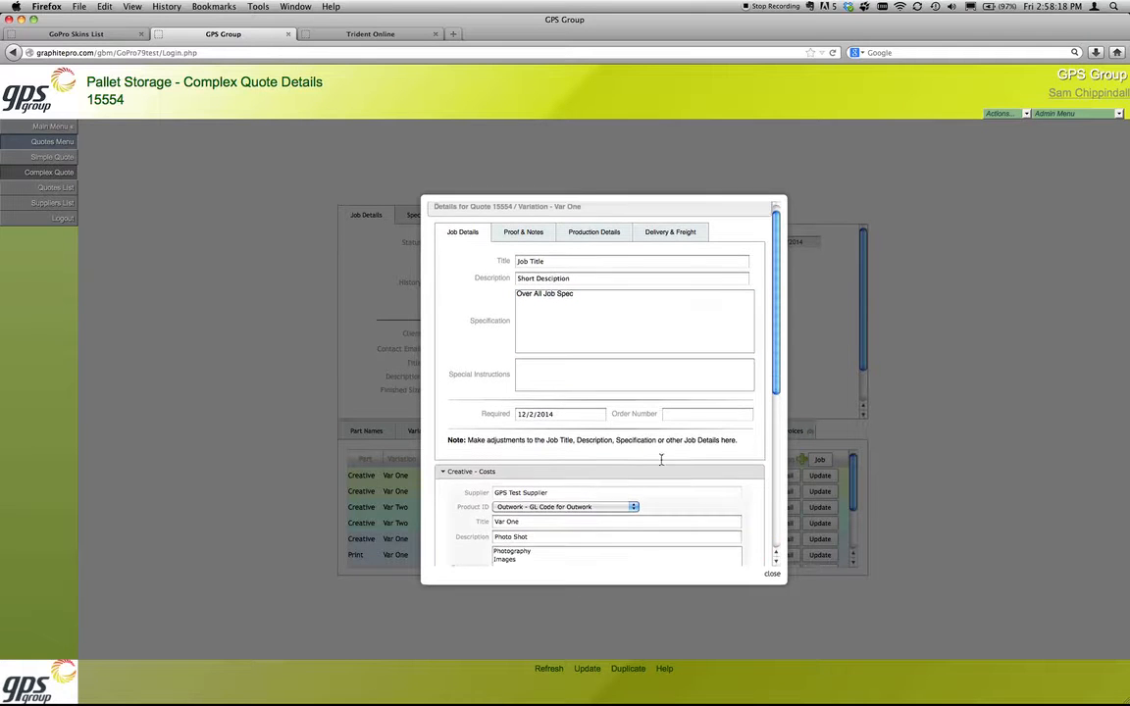
drag(774, 367, 760, 503)
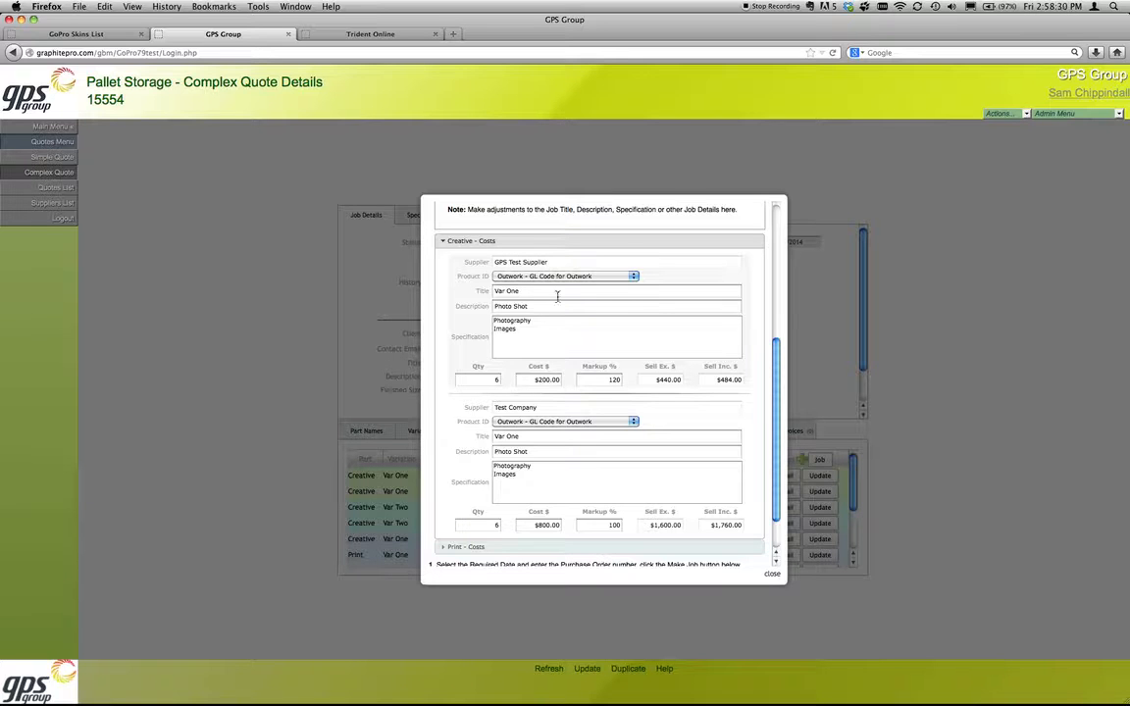
click(486, 378)
key(Tab)
key(Tab)
key(Tab)
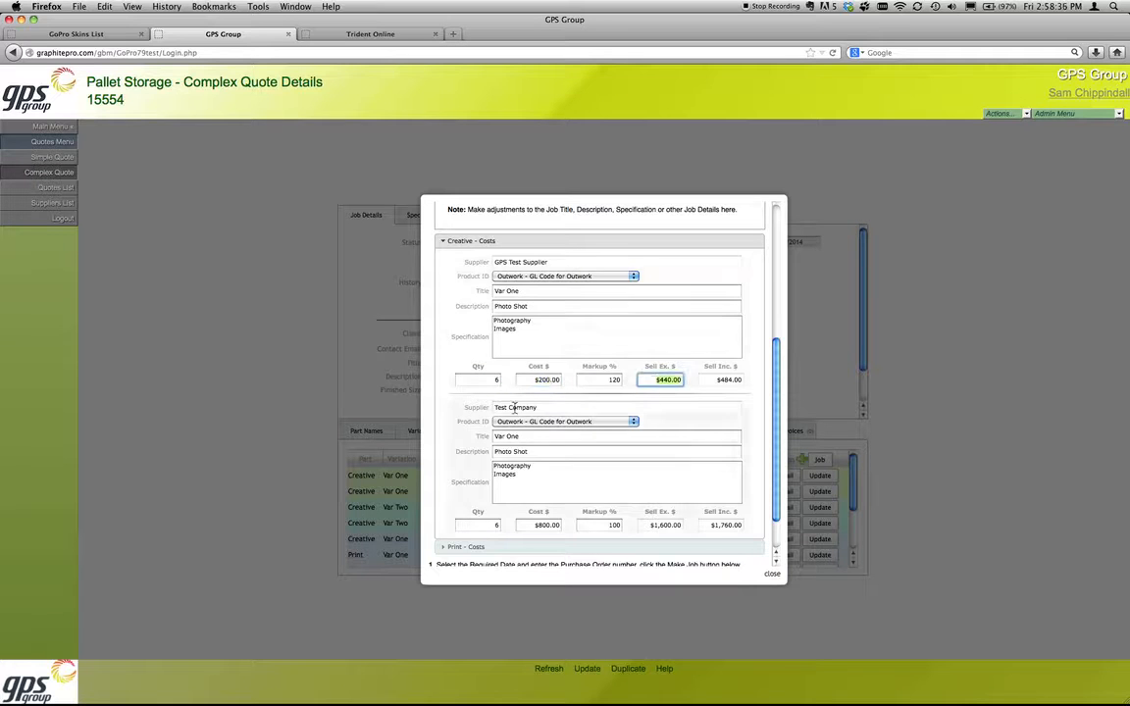
key(Tab)
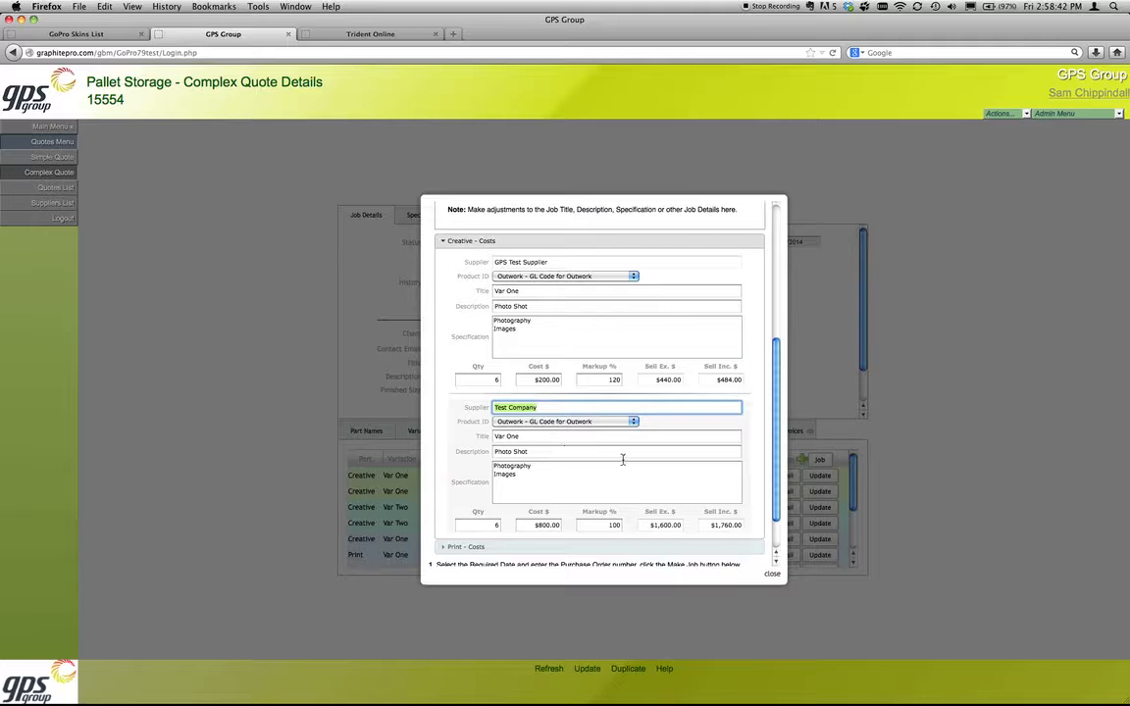
Step: Review the Print costs entry, checking its supplier, product ID, title, description, specification and quantity
scroll(621, 459, down, 2)
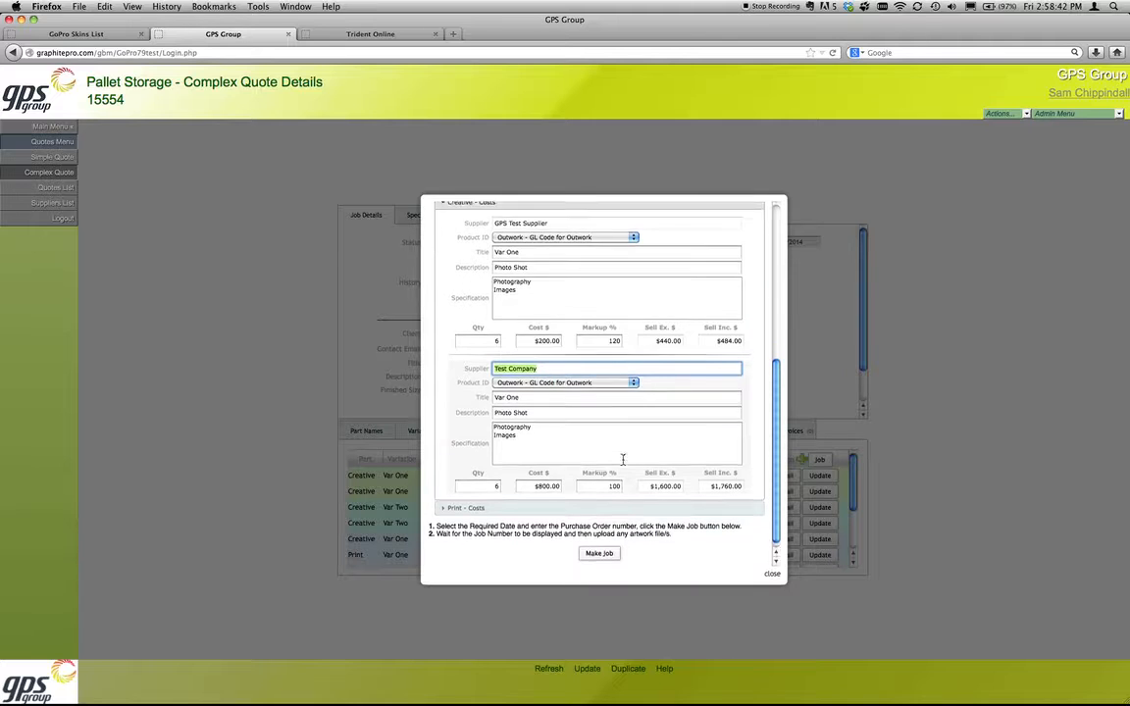
click(514, 502)
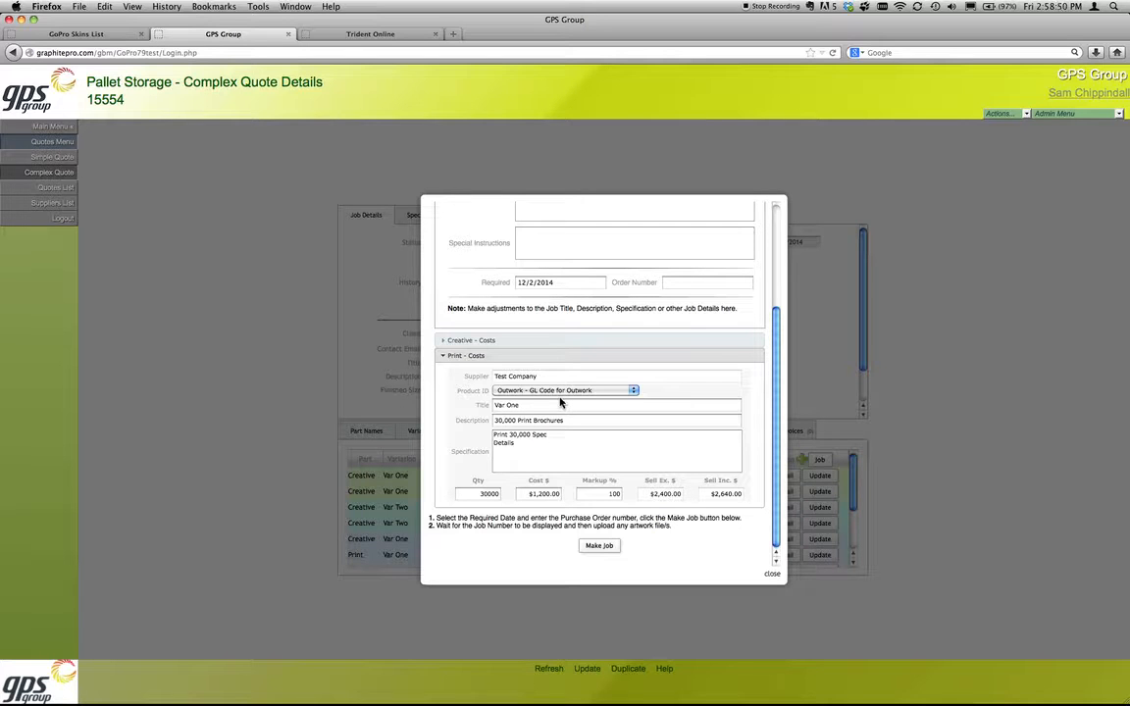
click(527, 392)
click(464, 400)
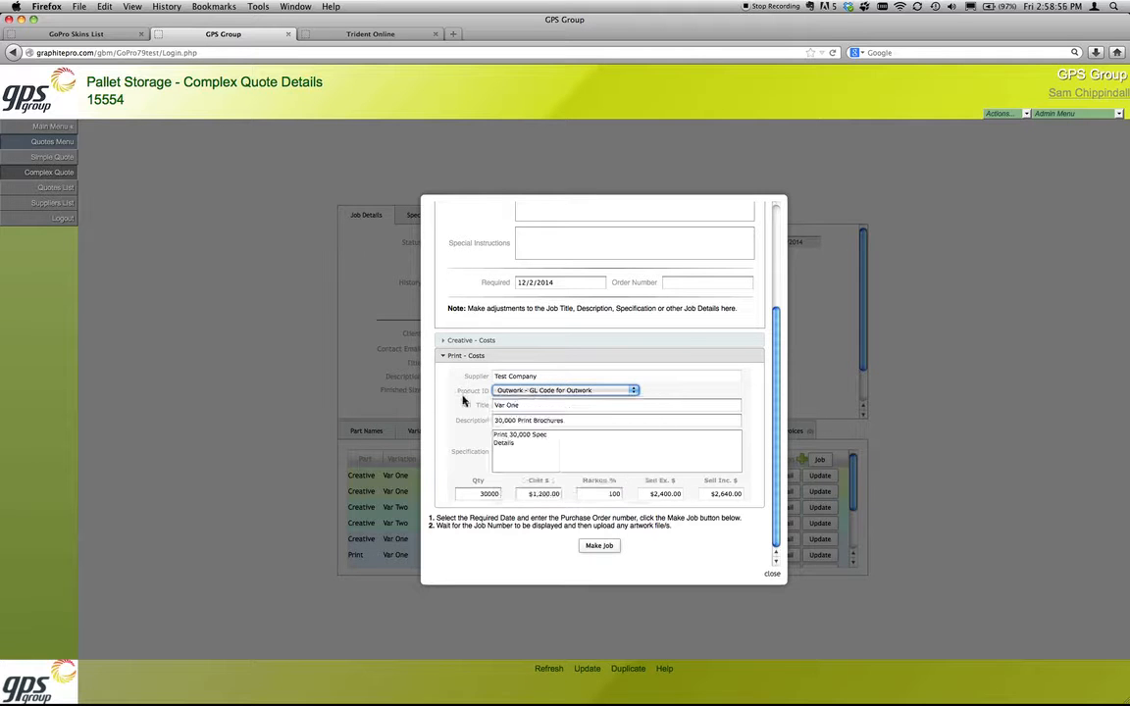
triple_click(529, 410)
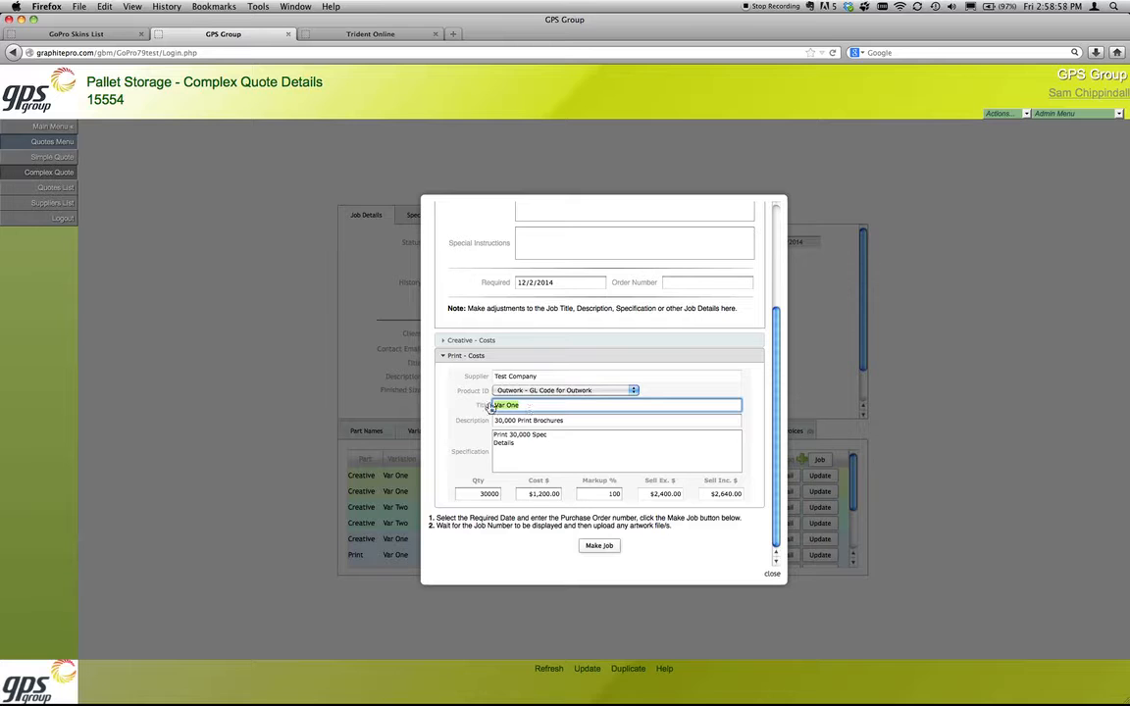
triple_click(557, 419)
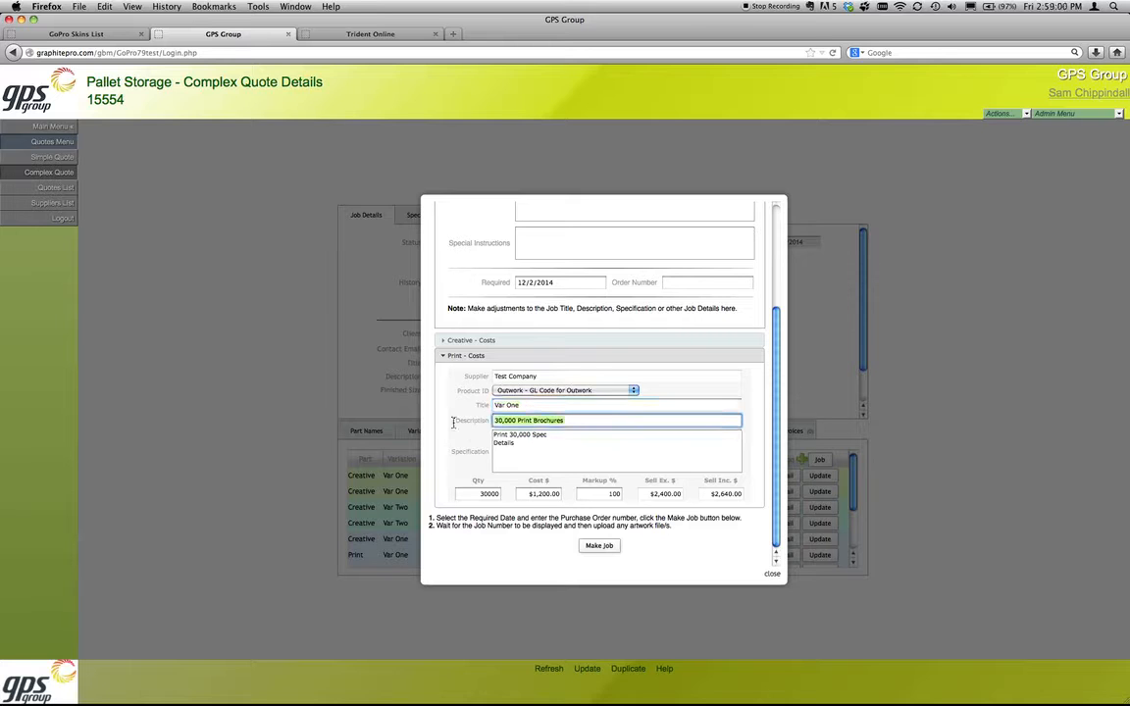
key(Tab)
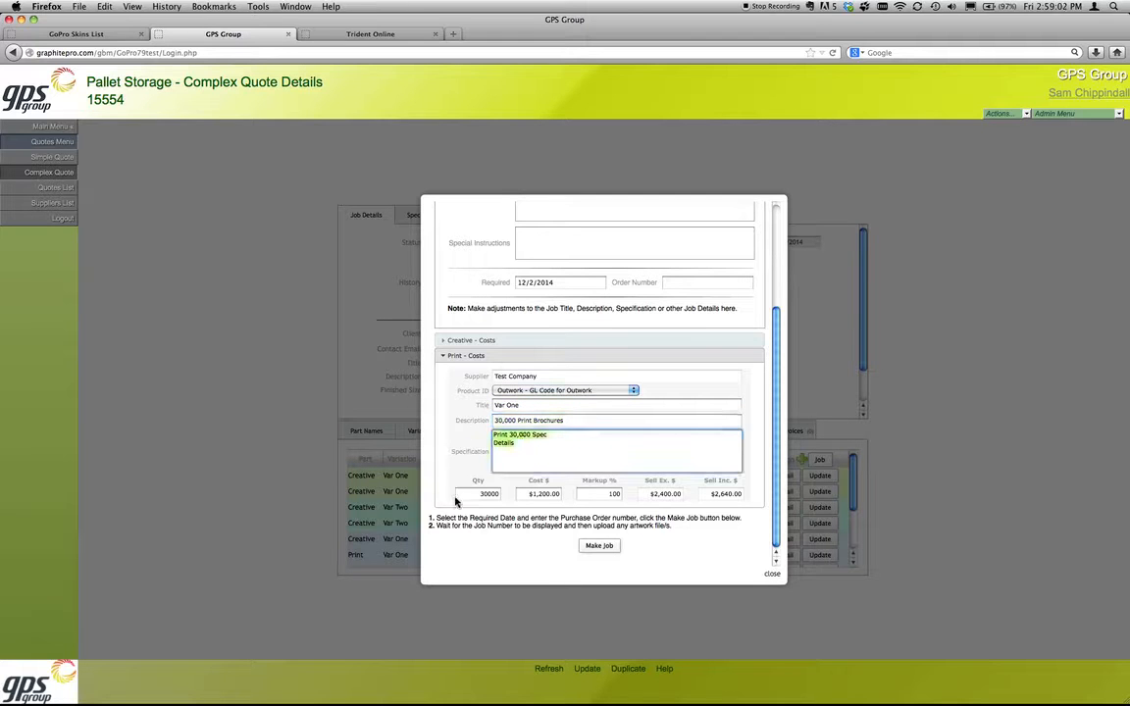
key(Tab)
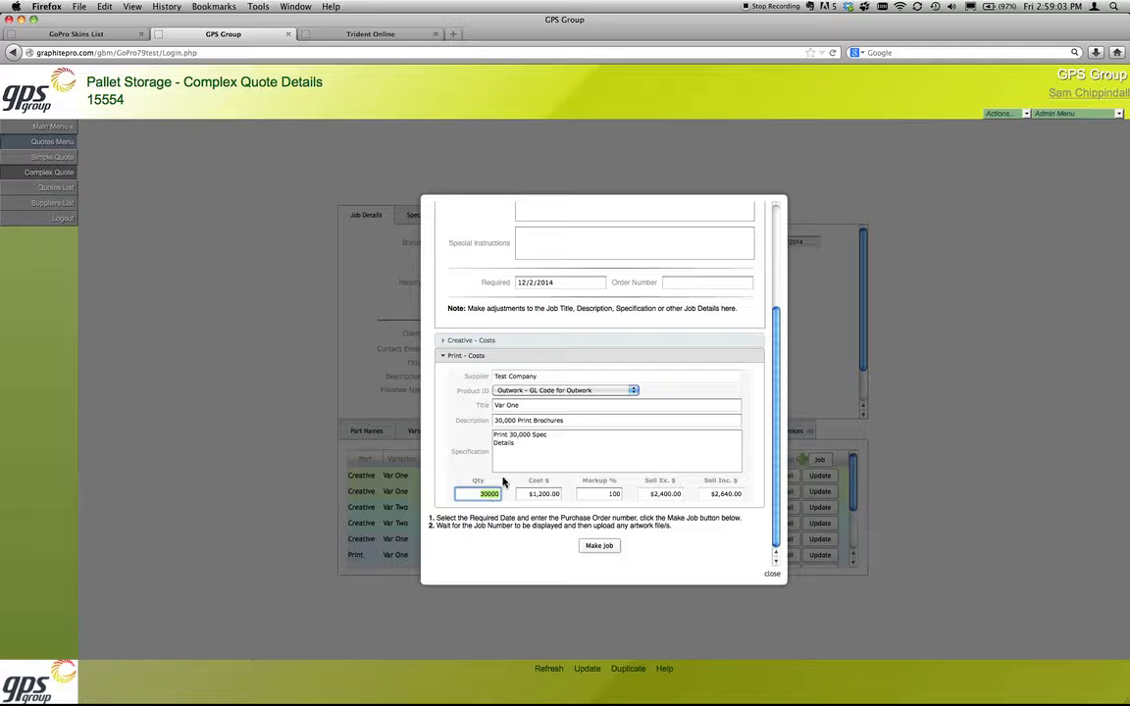
Step: Revisit the Creative costs briefly, and check the markup and Sell Ex. amount in the Print costs
click(468, 346)
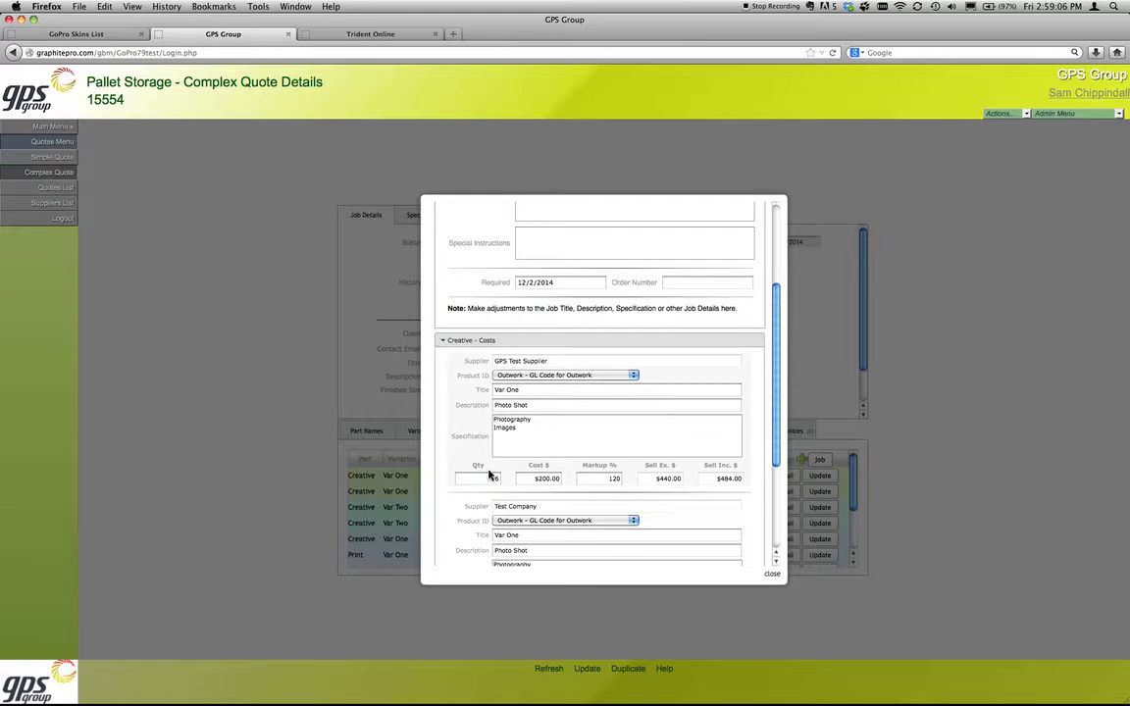
click(453, 340)
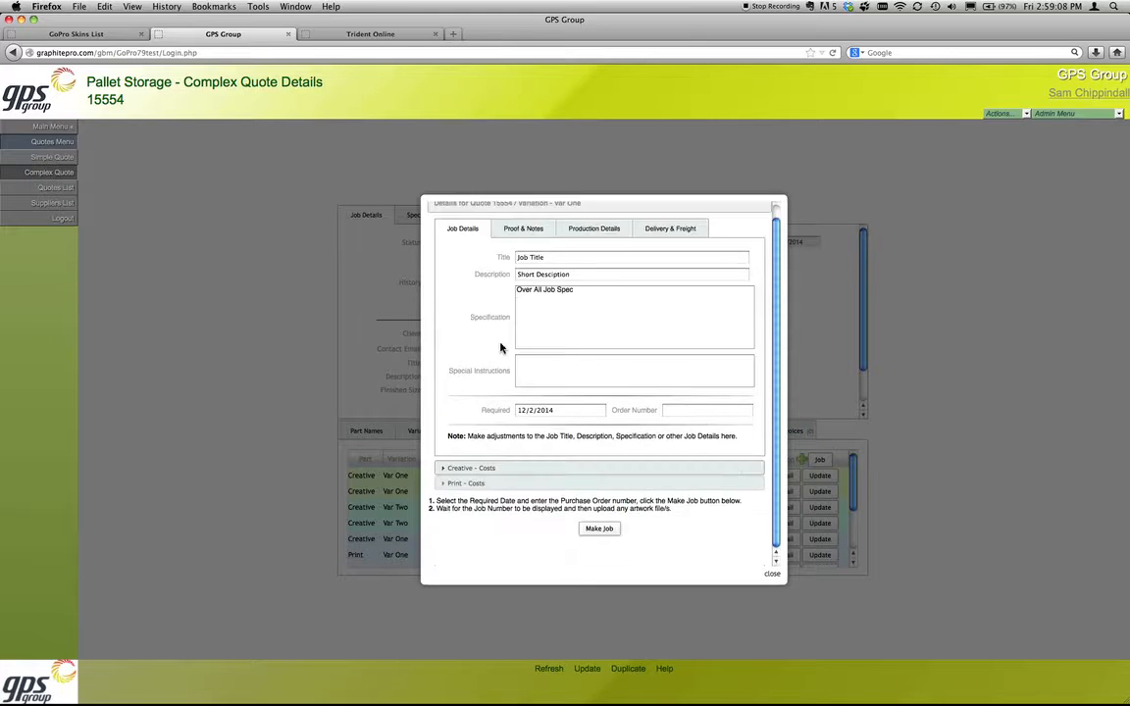
click(469, 484)
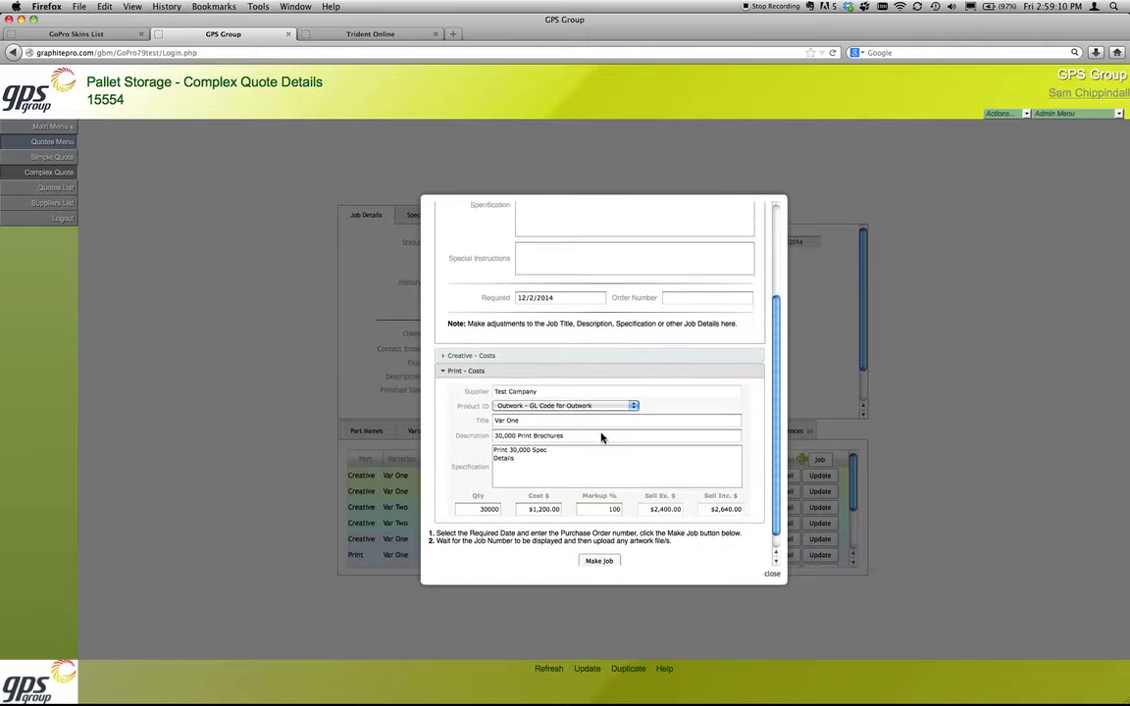
click(546, 495)
key(Tab)
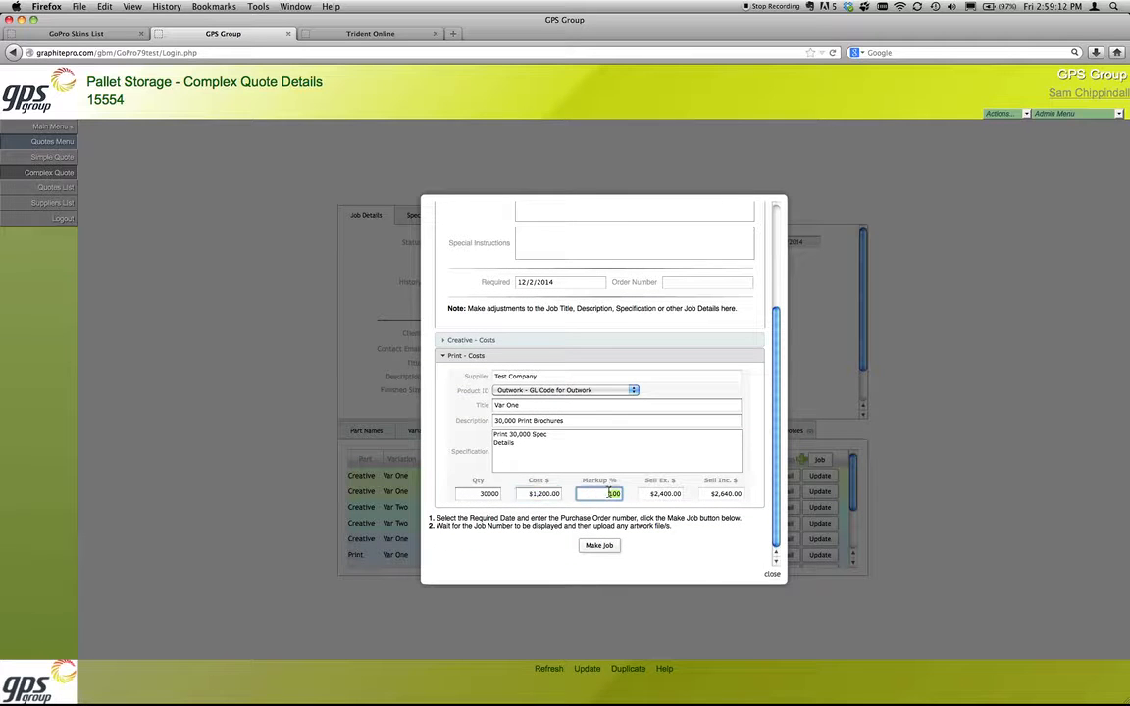
key(Tab)
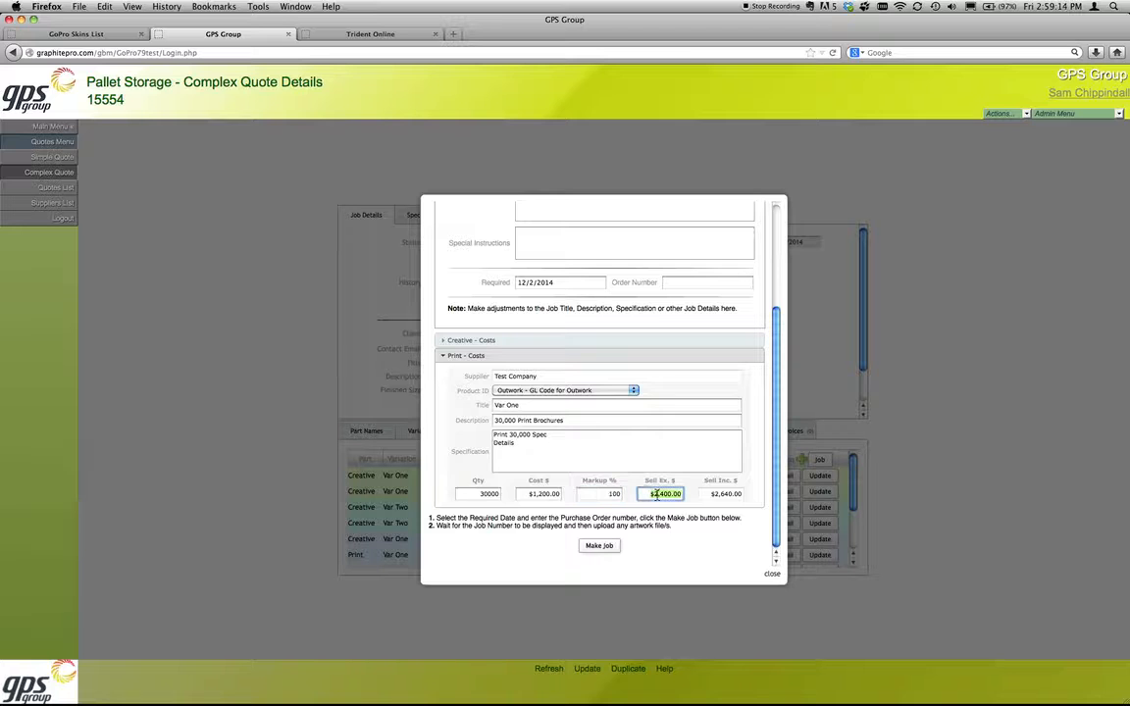
Step: Recheck the job details and the Print costs' product ID, and make the job from variation Var One
scroll(676, 463, up, 5)
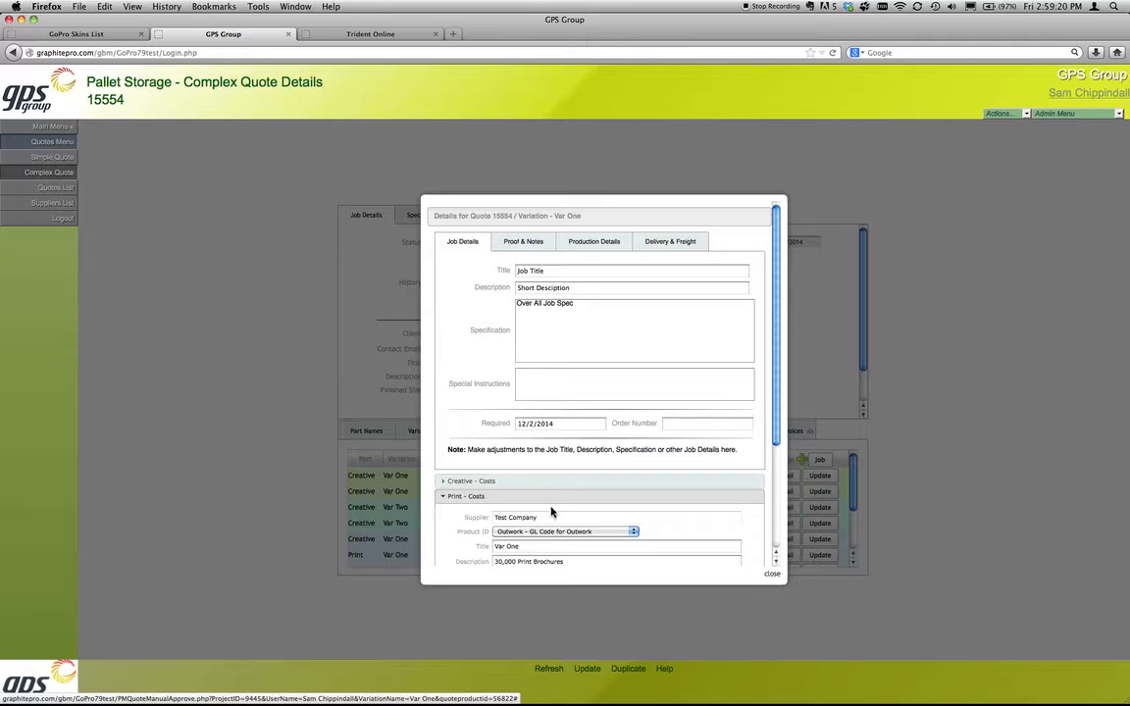
scroll(555, 451, down, 3)
scroll(555, 451, down, 2)
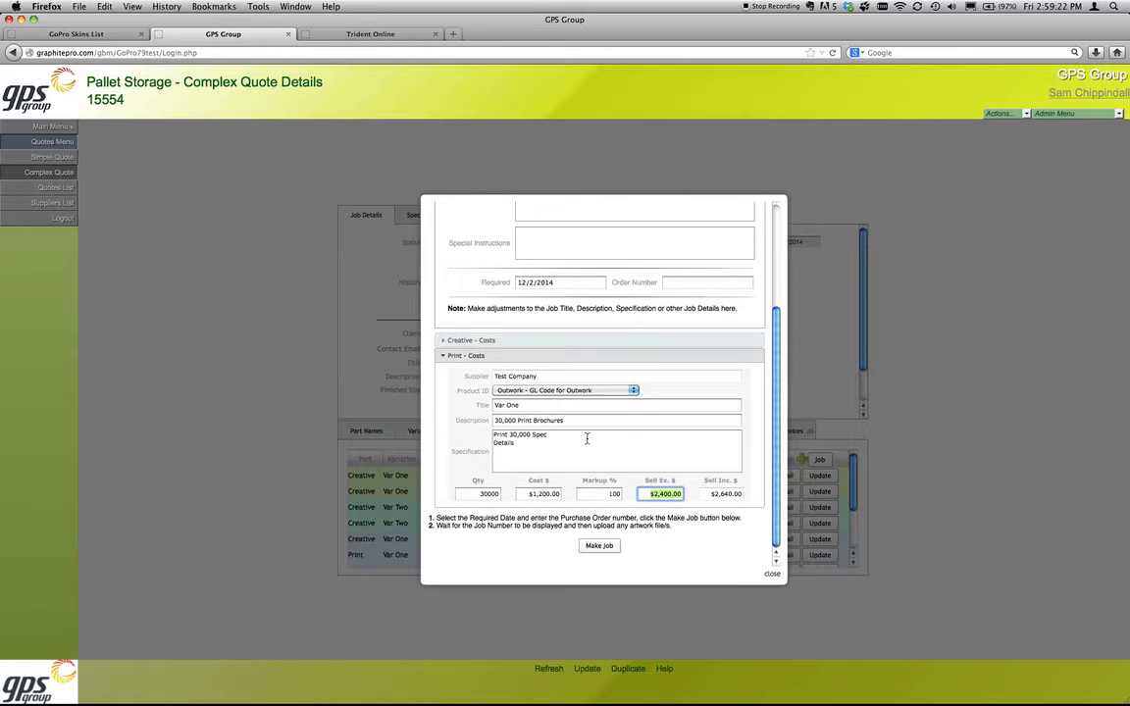
click(529, 394)
click(529, 397)
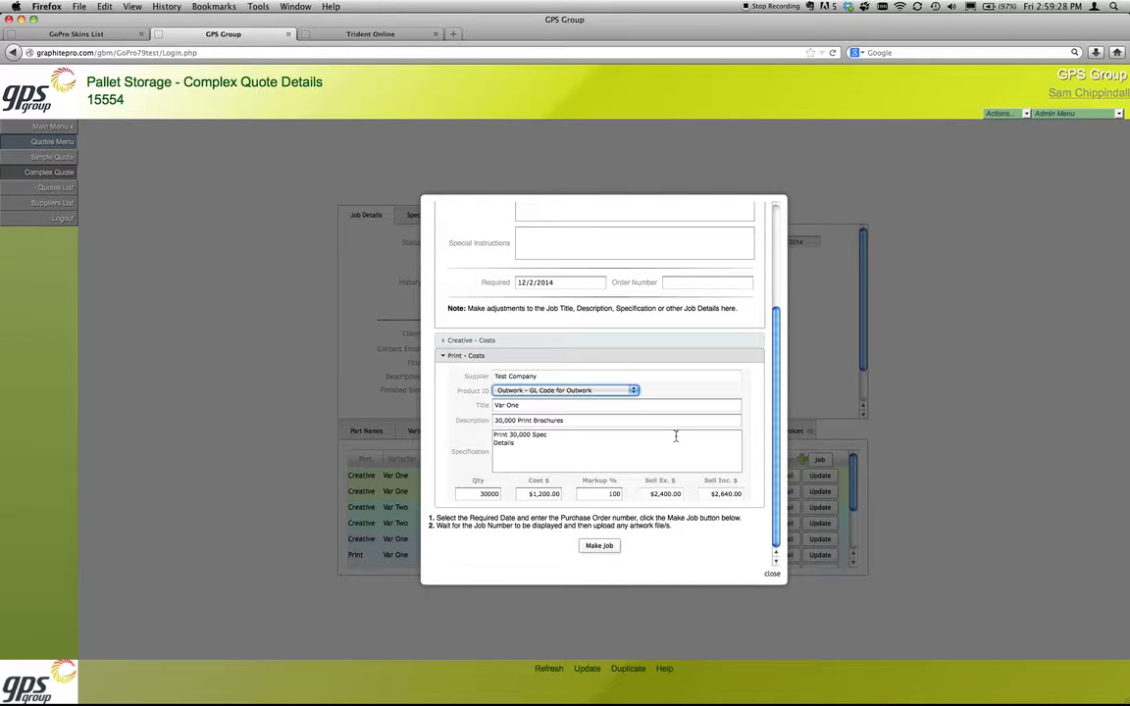
scroll(657, 412, up, 5)
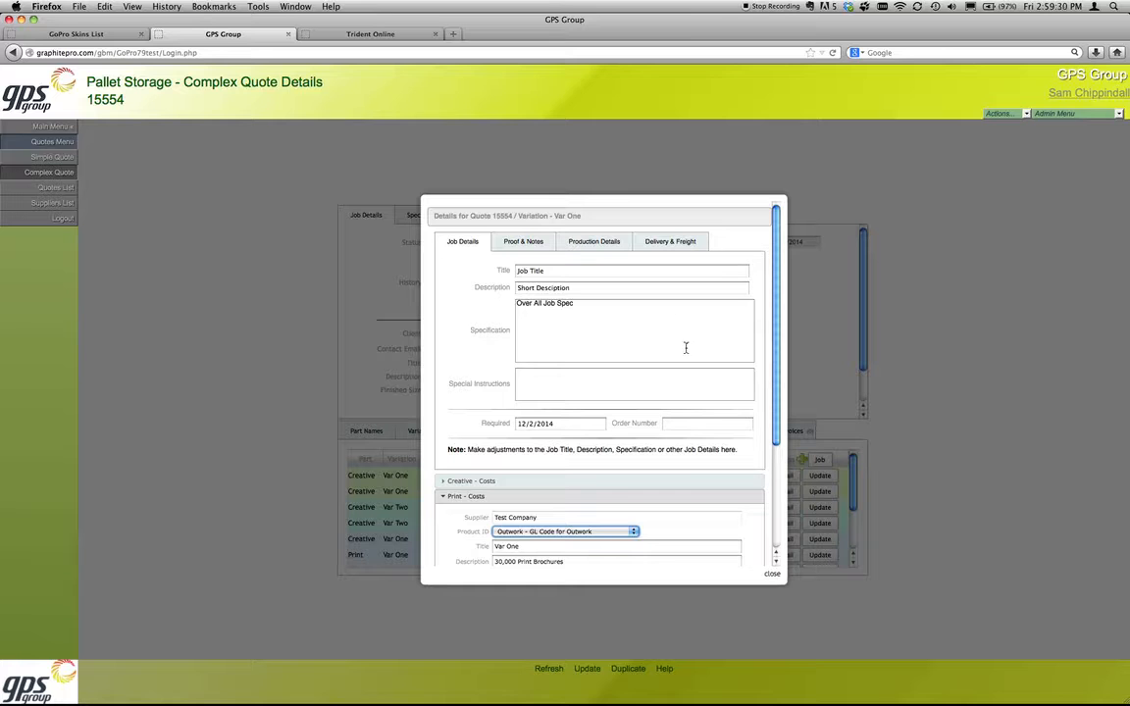
scroll(580, 326, down, 5)
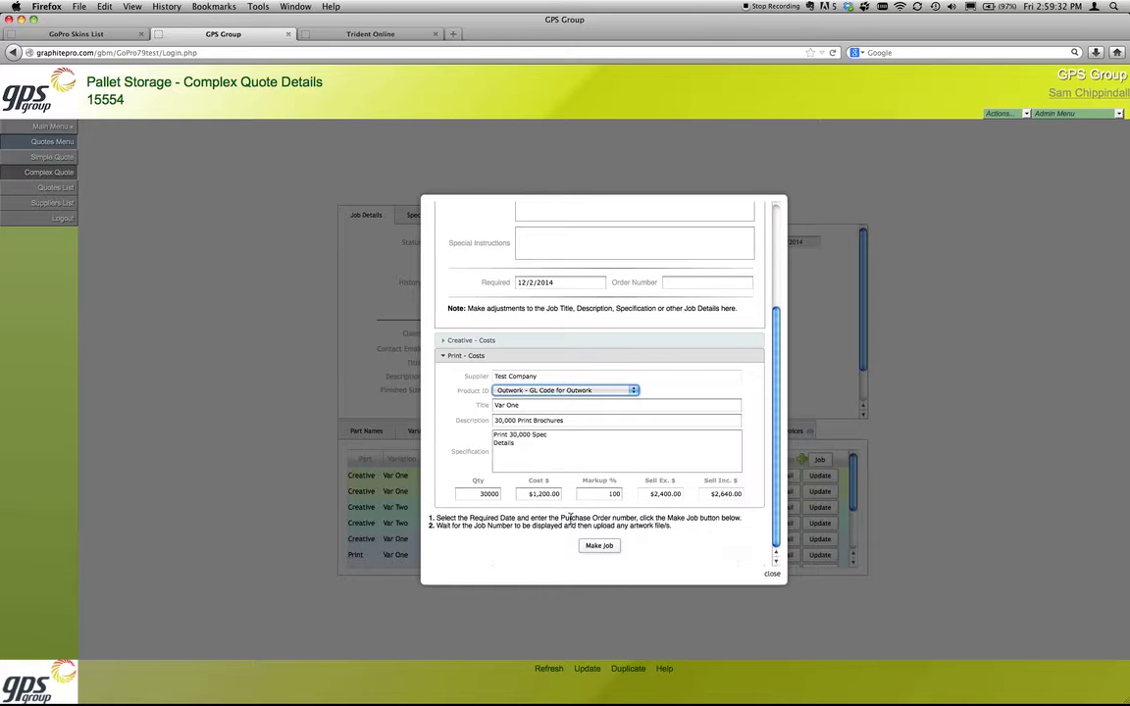
click(600, 546)
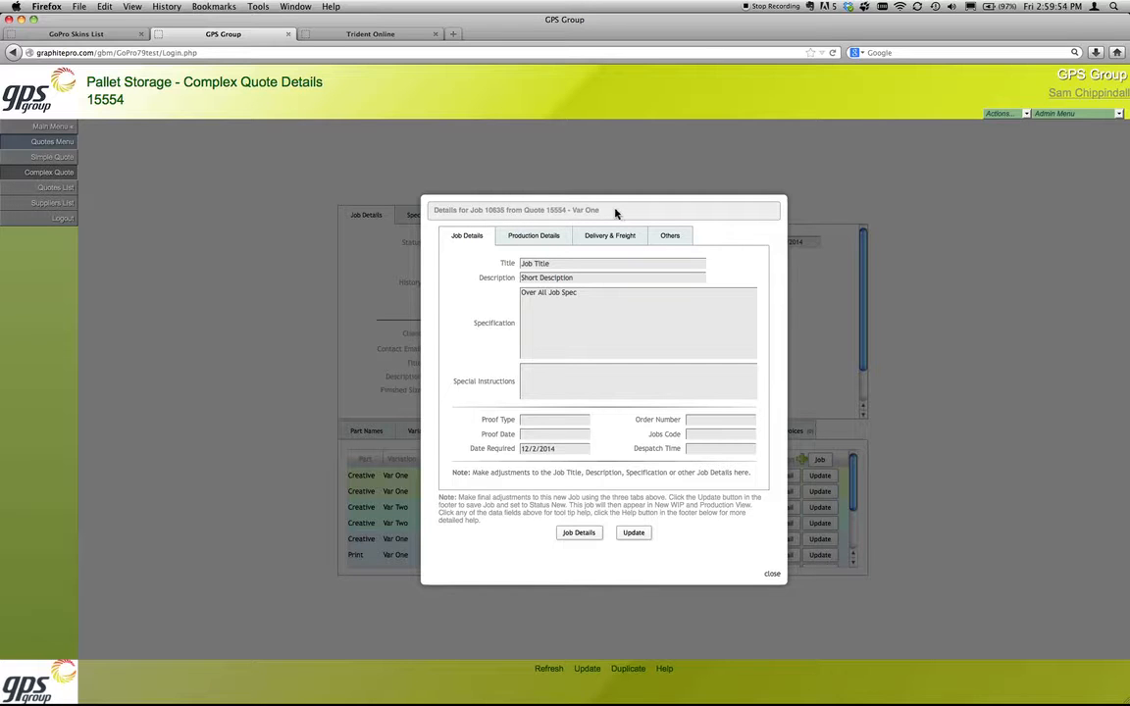
Step: Review the new job's title, description, specification, production details, delivery and freight, and other notes, and return to its job details
click(506, 264)
click(506, 278)
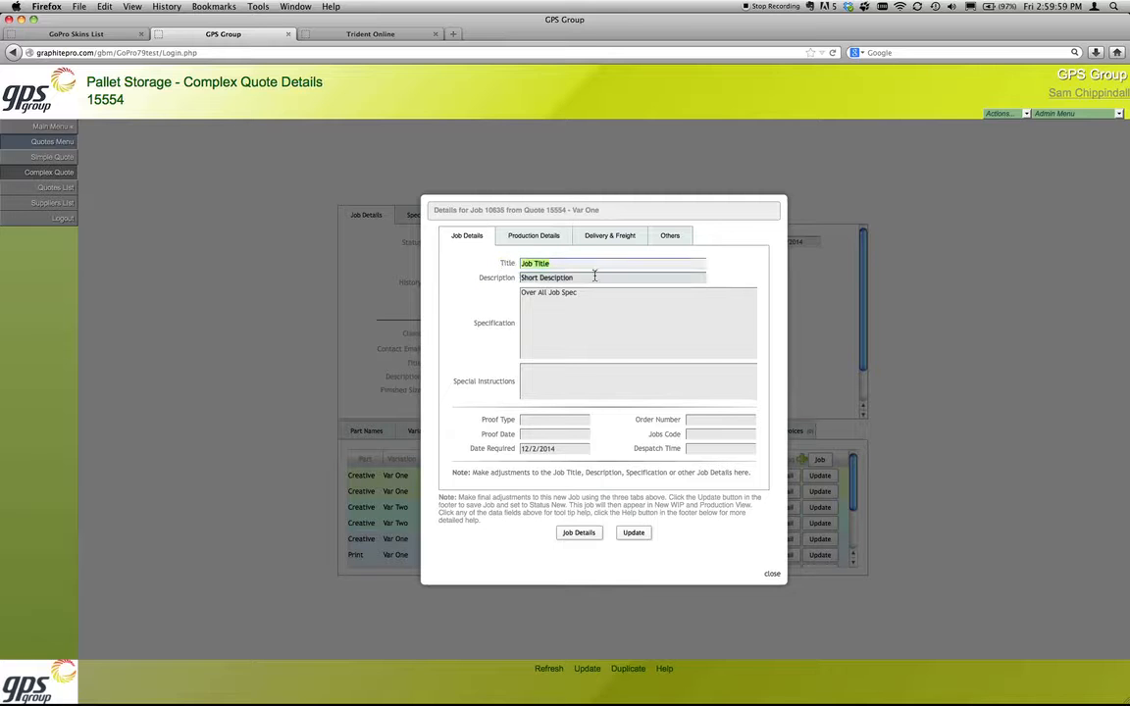
click(540, 326)
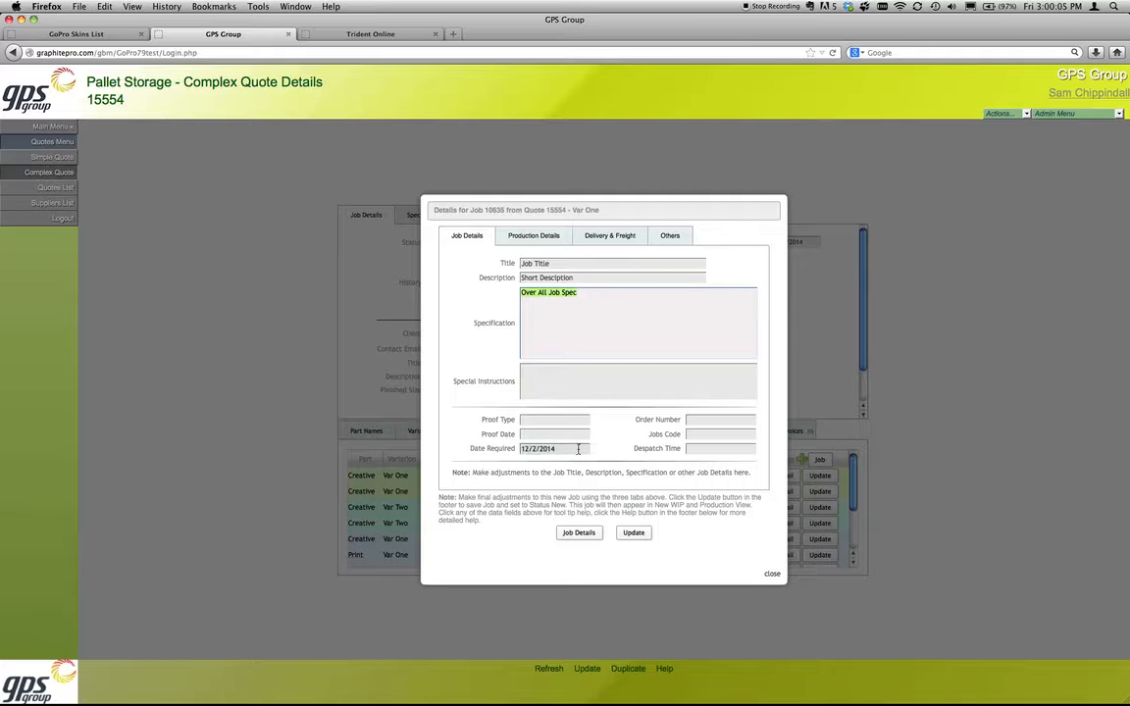
click(533, 236)
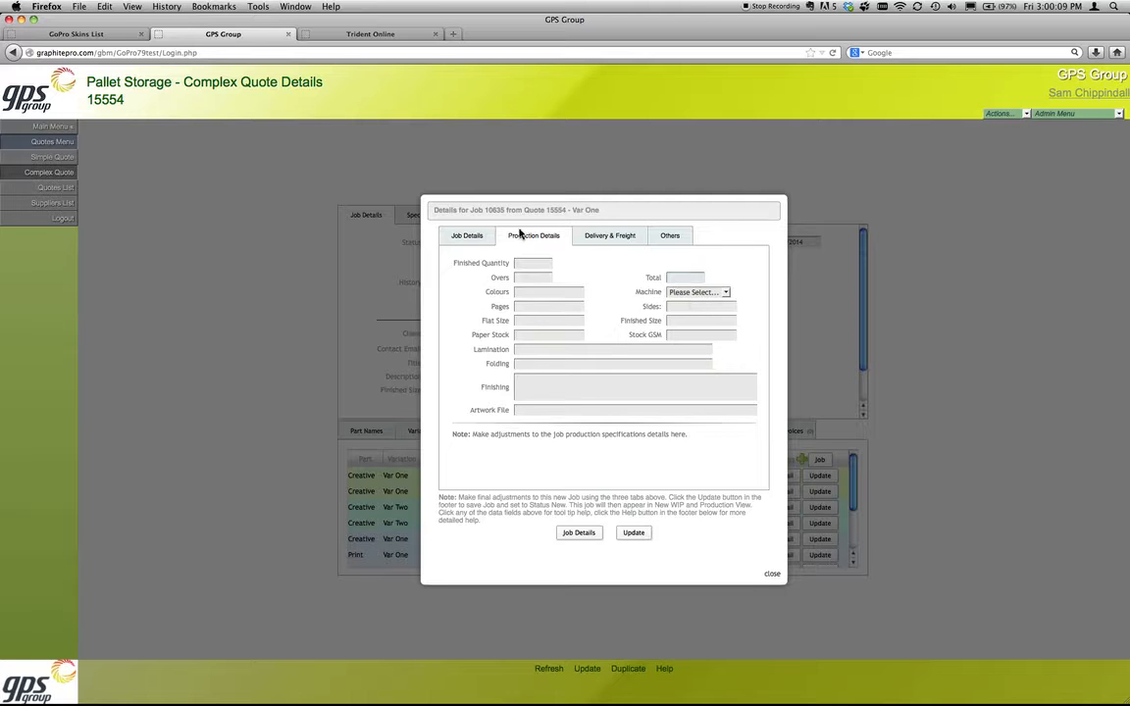
click(592, 243)
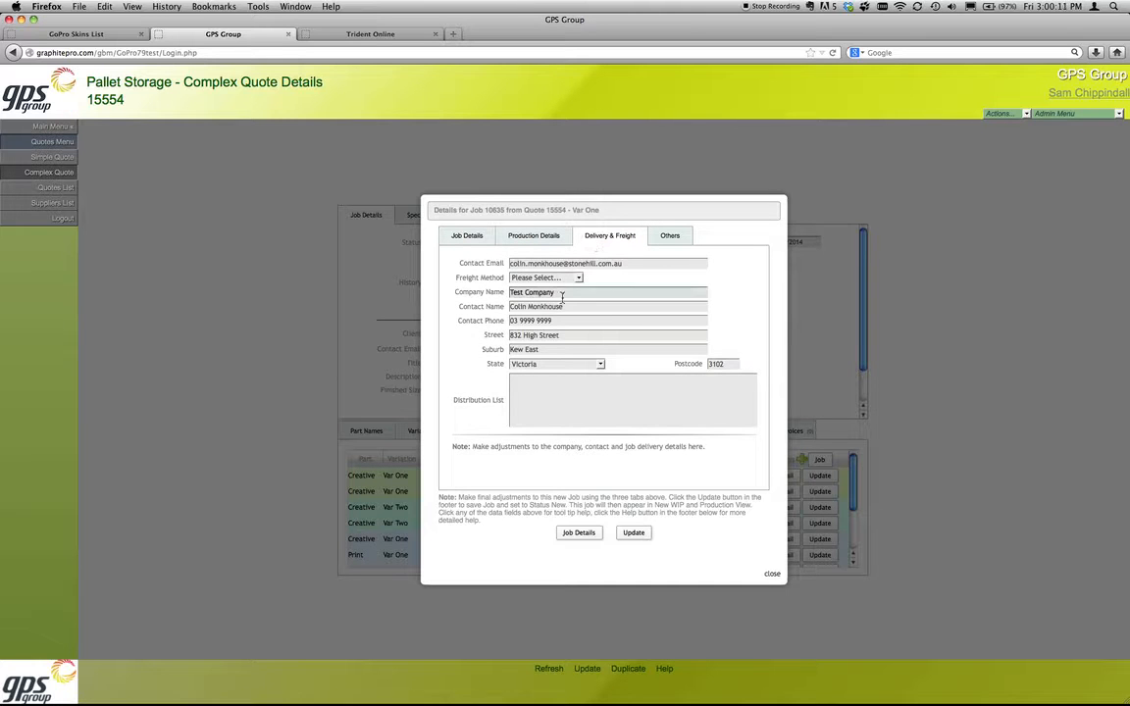
click(660, 241)
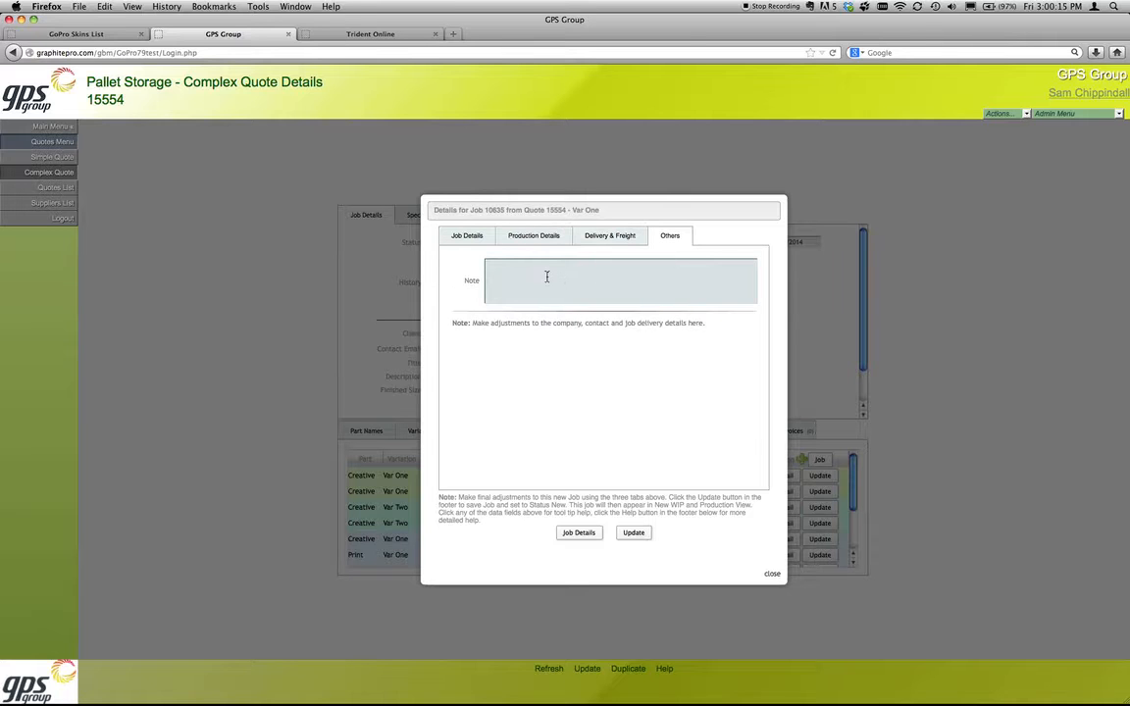
click(467, 236)
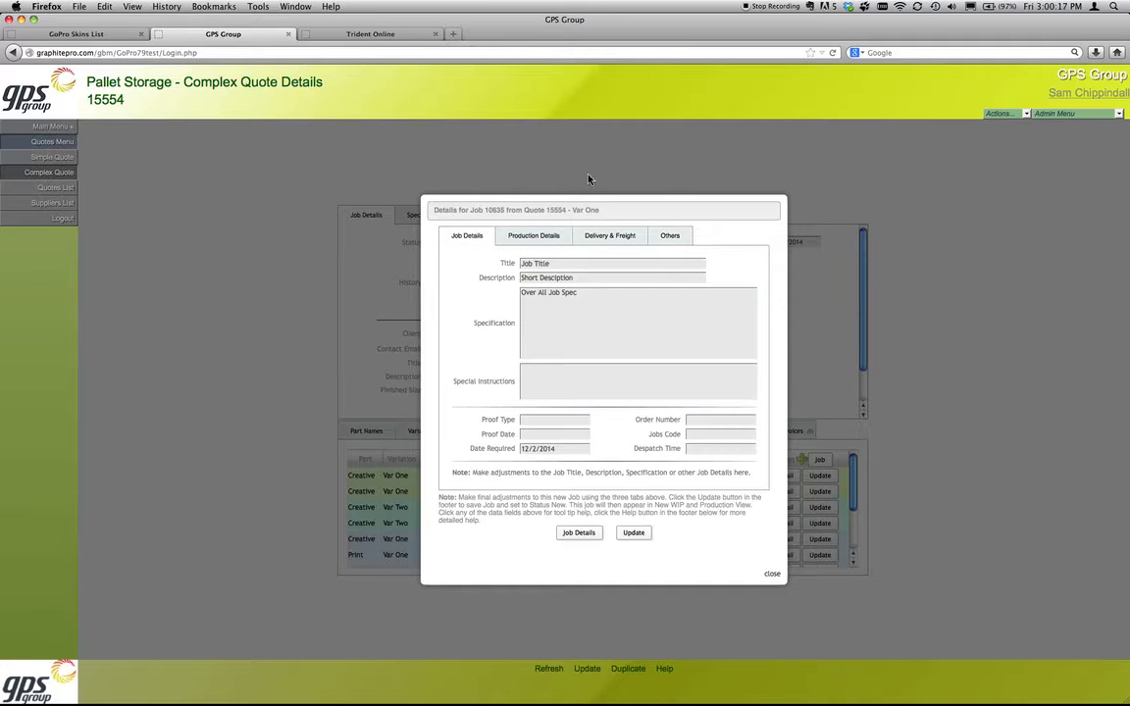
click(571, 346)
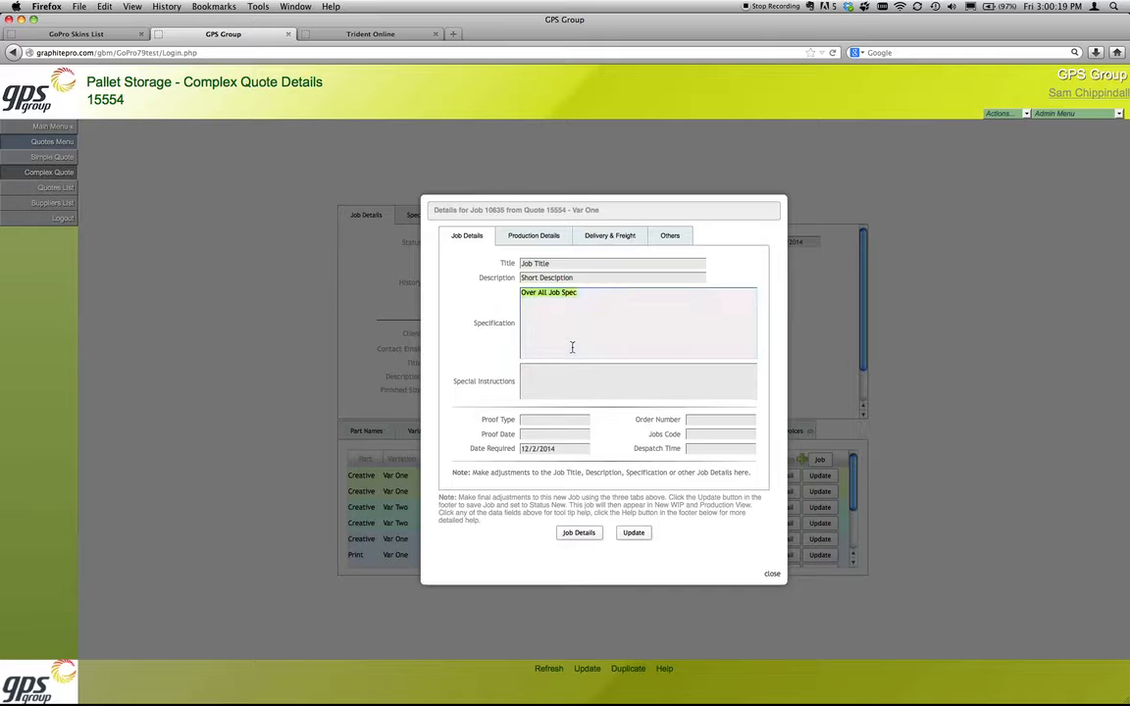
Step: Update the new job and open its full order details, checking the order number in the page heading
click(644, 533)
click(587, 537)
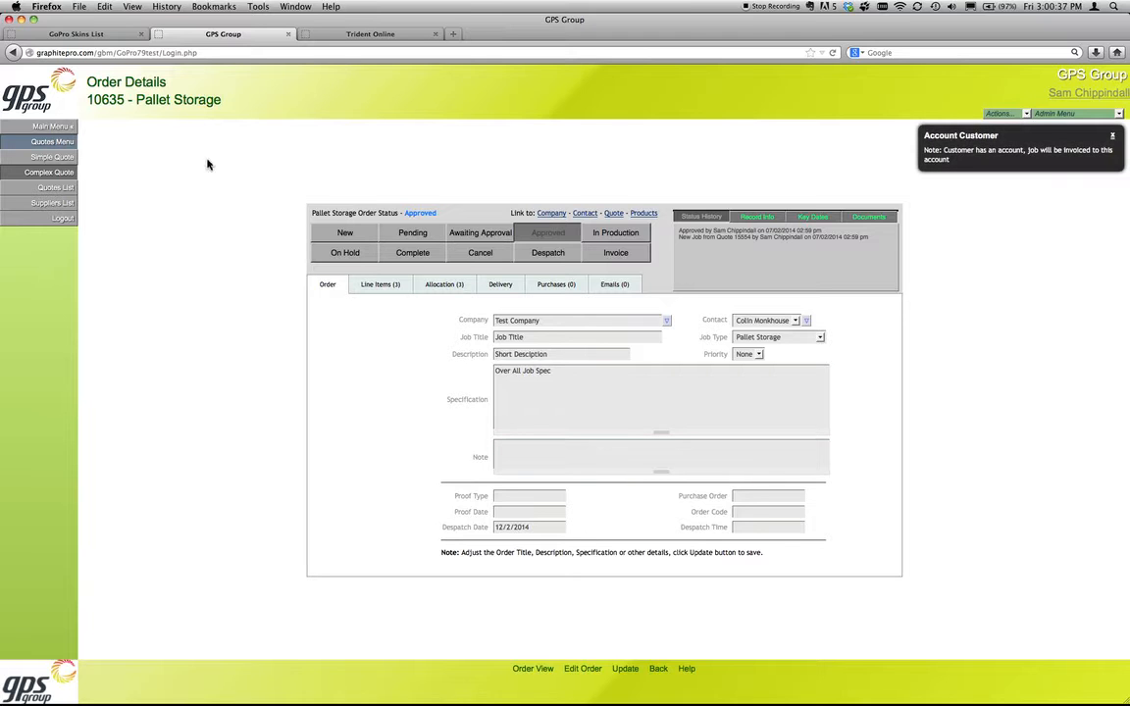
double_click(98, 100)
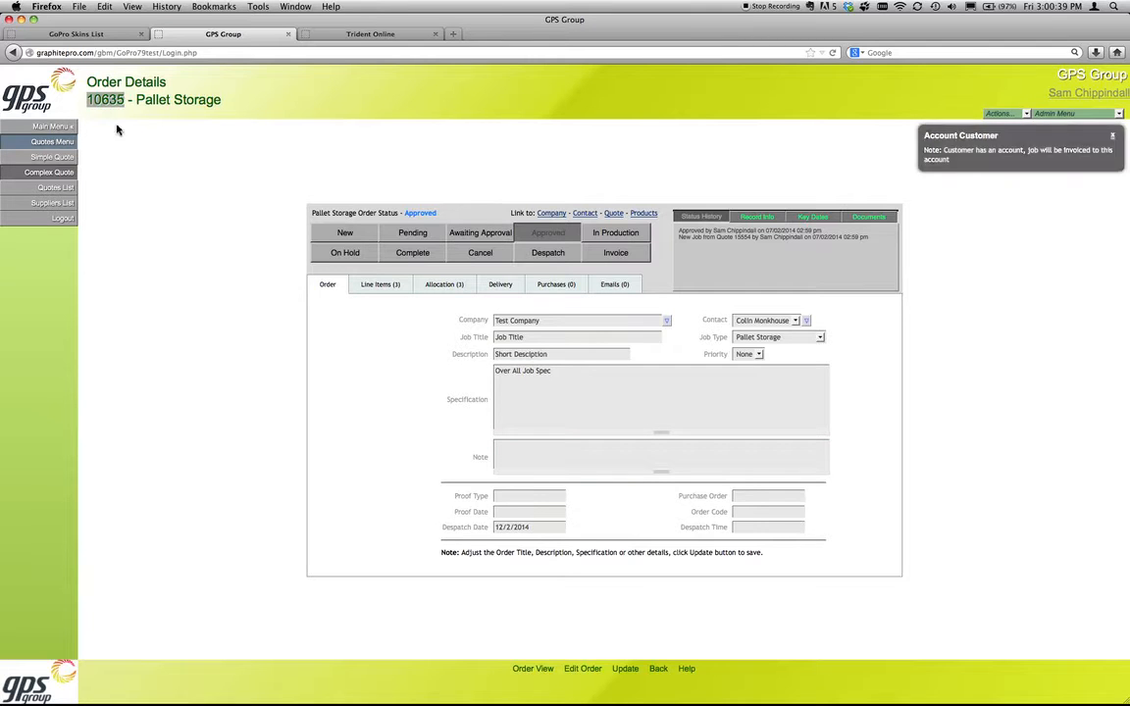
click(104, 106)
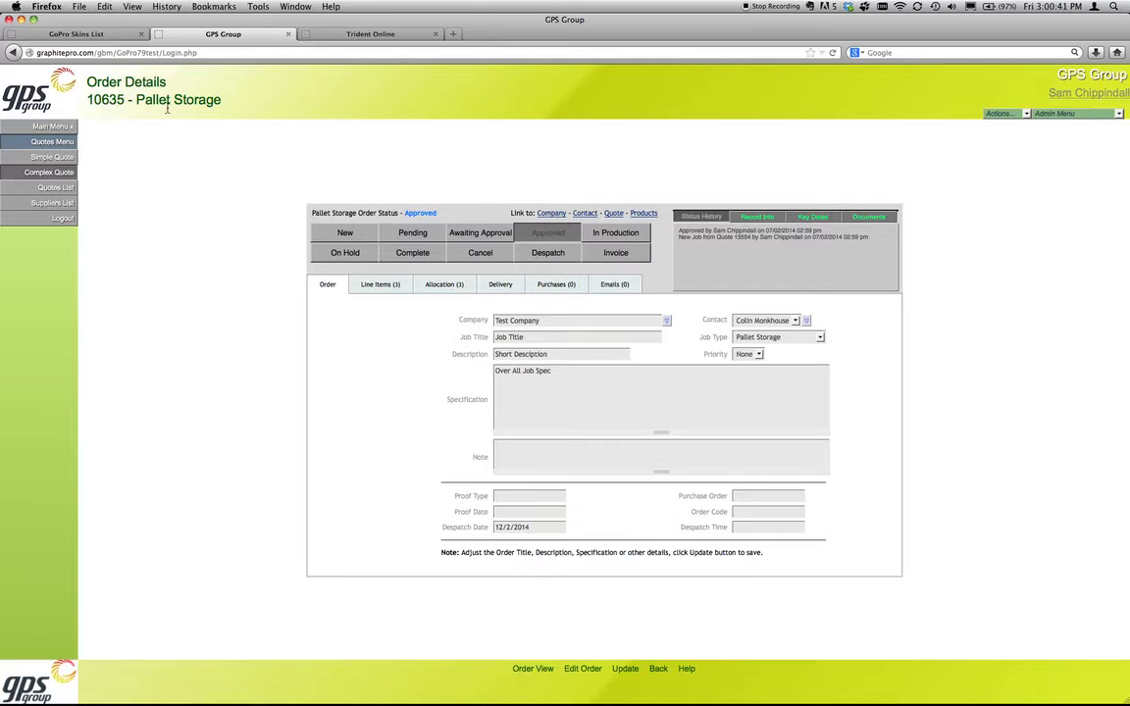
Step: Review the order's line items, delivery, emails and specification, and return to its purchases list
click(370, 285)
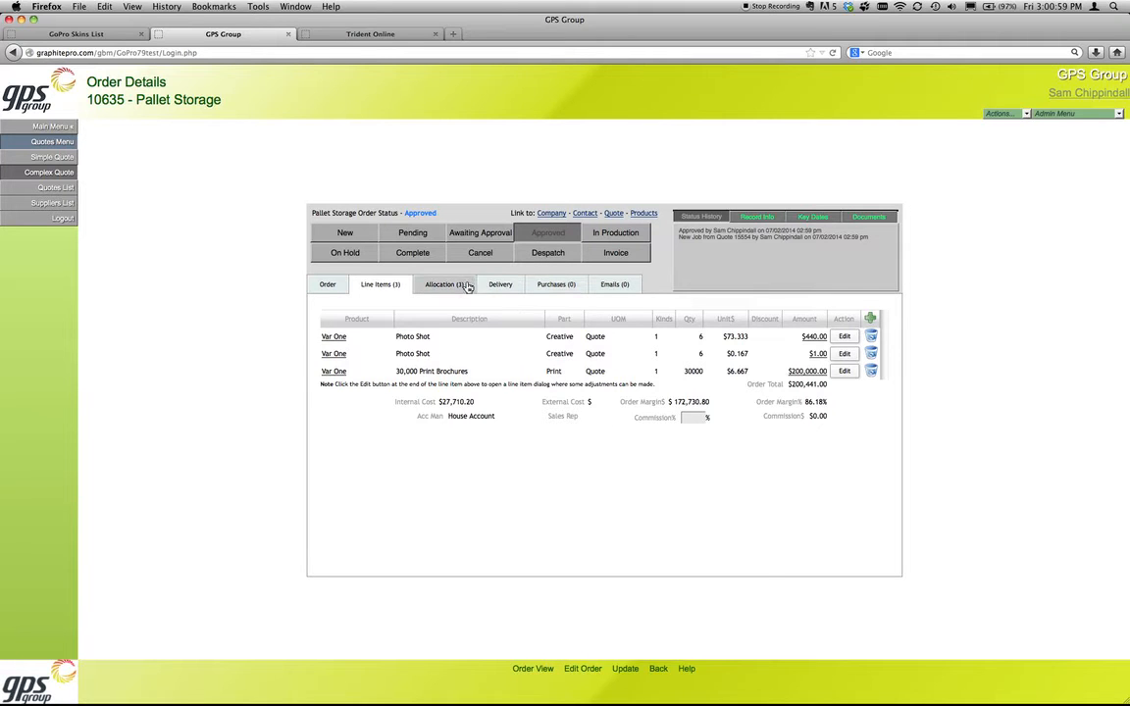
click(501, 284)
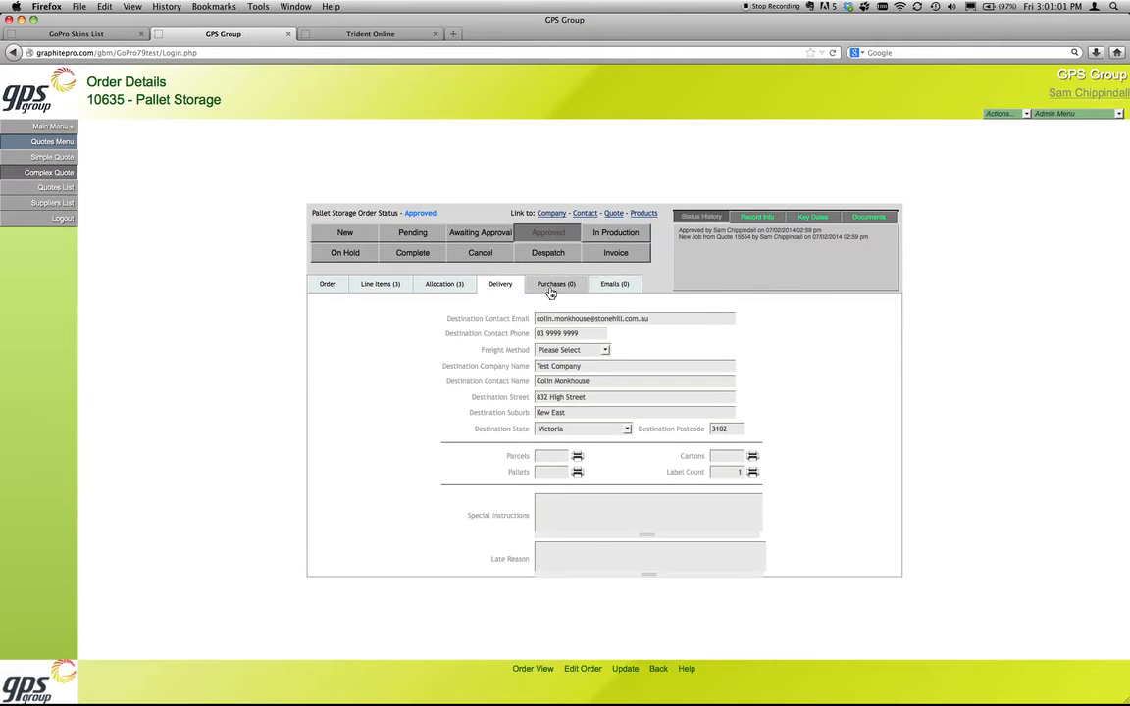
click(550, 290)
click(615, 286)
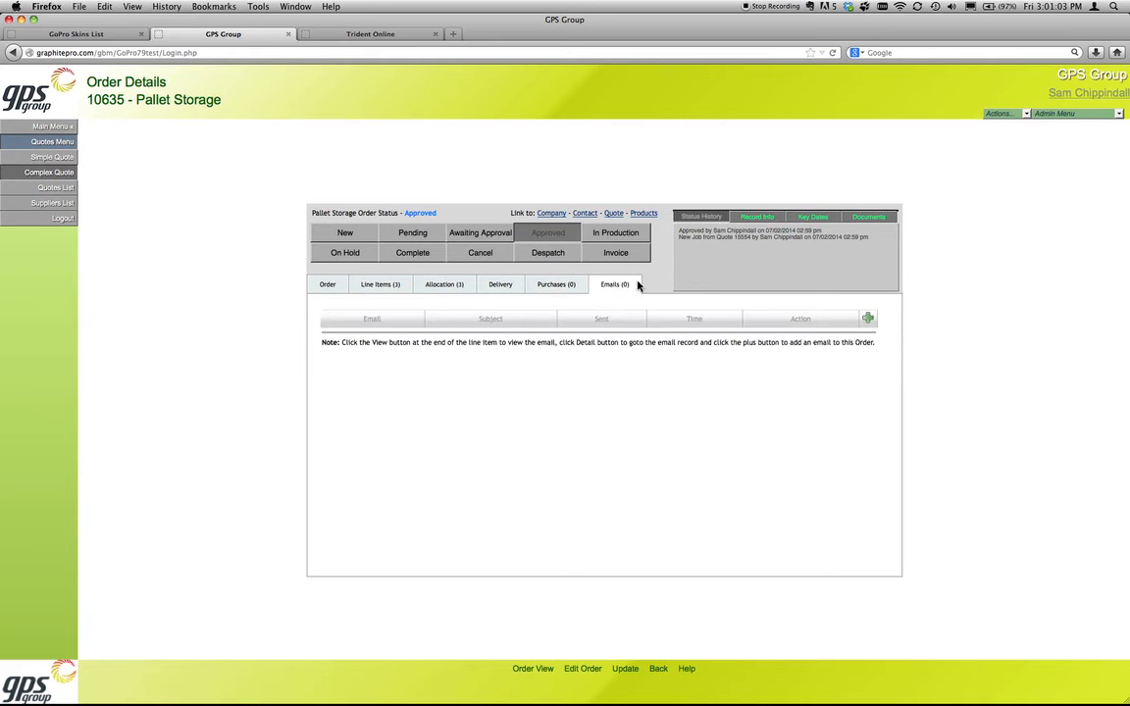
click(329, 286)
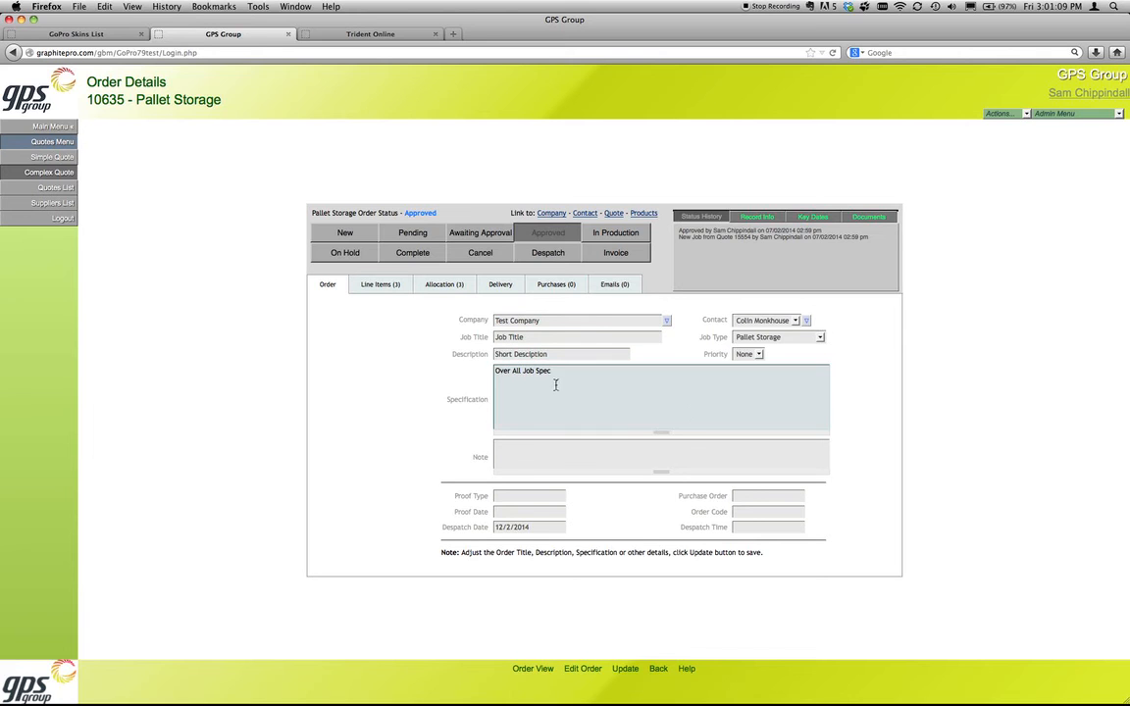
click(496, 369)
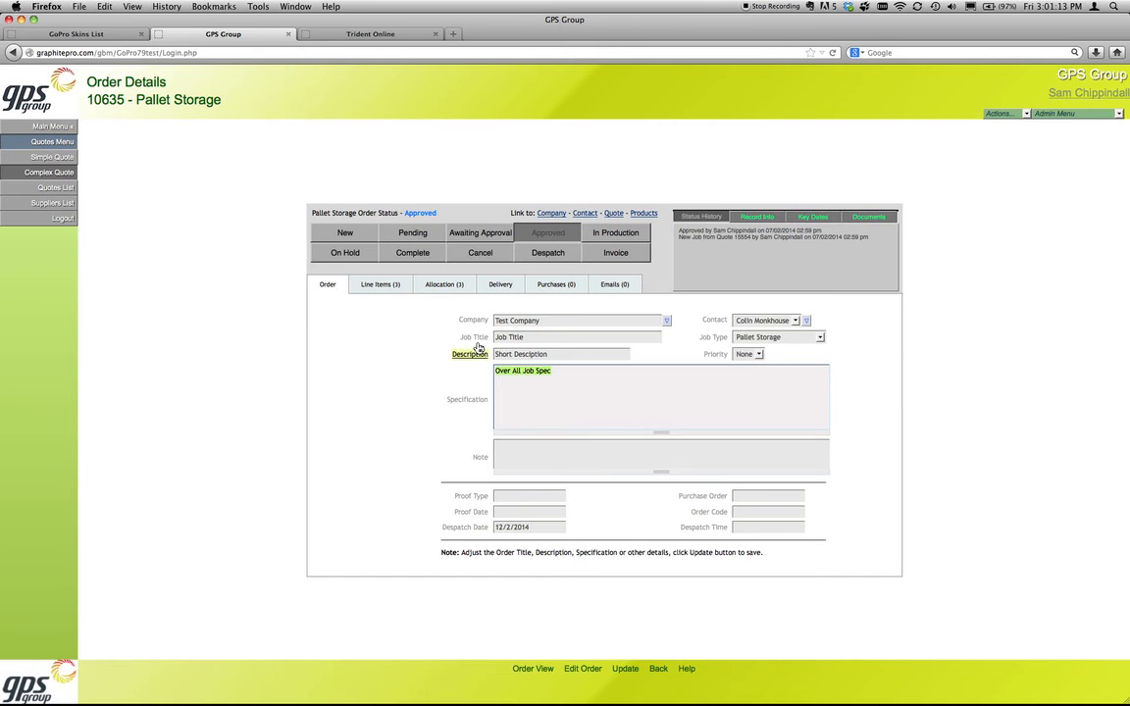
click(556, 284)
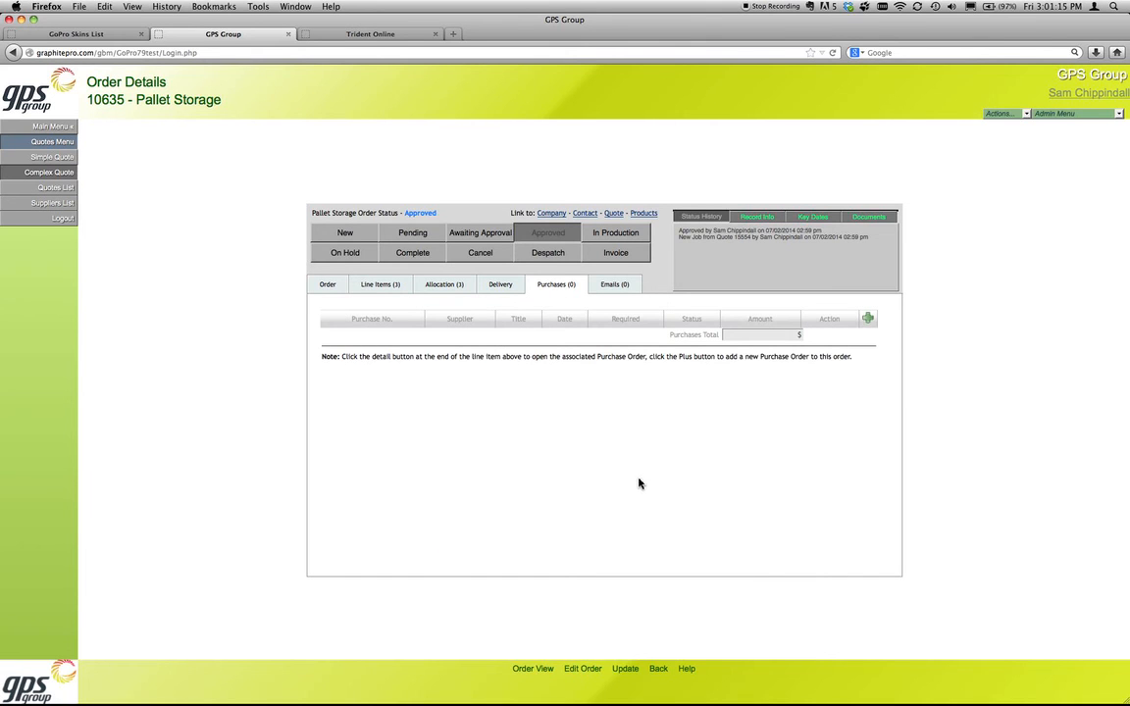